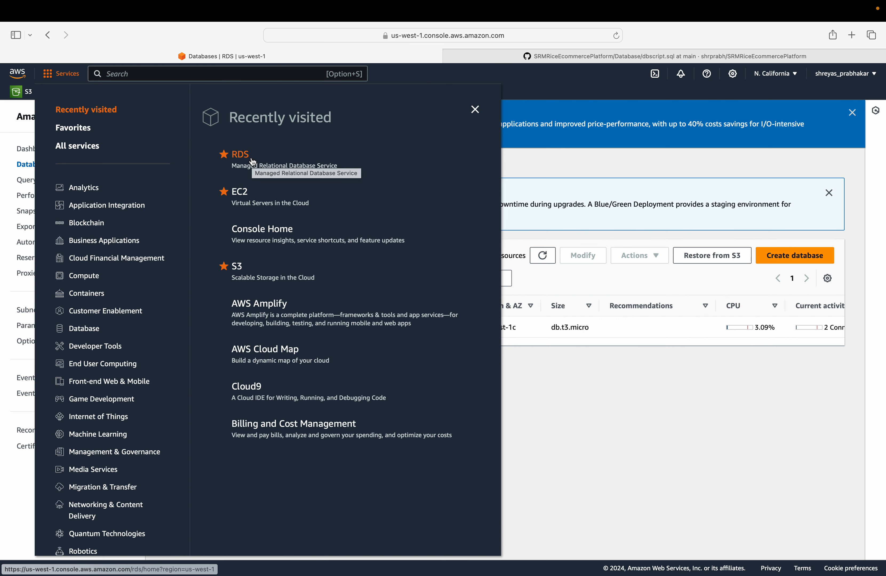
Step: Open the RDS service and start creating a new database in the US West (N. California) region
{"action": "left_click", "coordinate": [252, 161]}
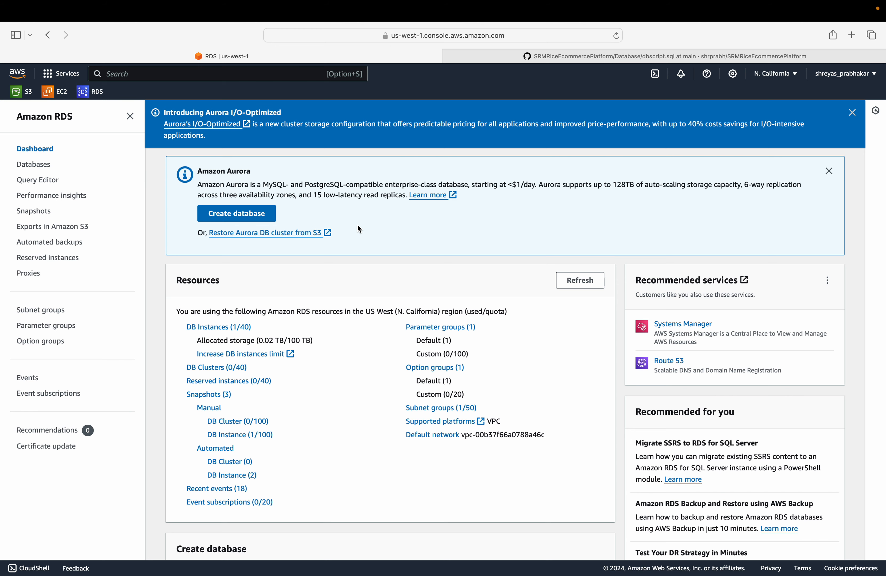
{"action": "scroll", "coordinate": [358, 229], "scroll_direction": "down", "scroll_amount": 5}
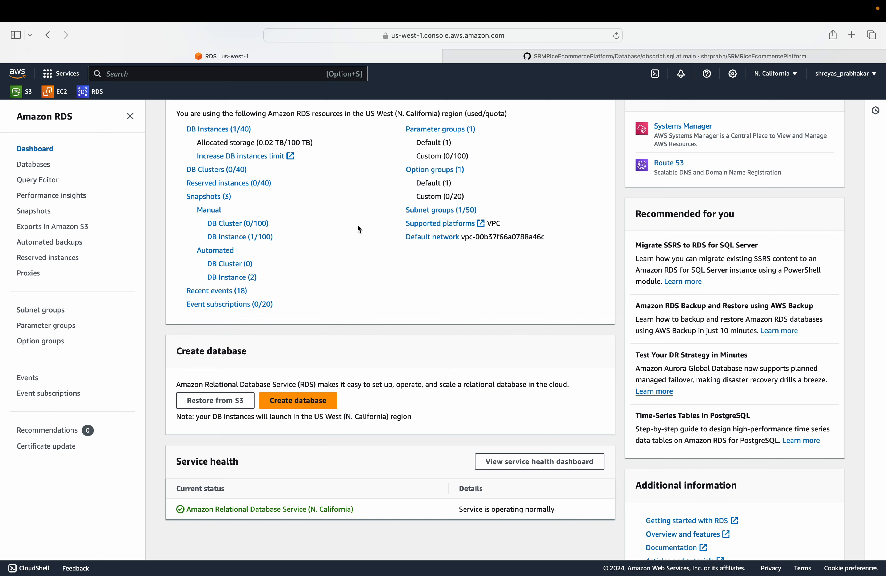
{"action": "scroll", "coordinate": [358, 226], "scroll_direction": "down", "scroll_amount": 1}
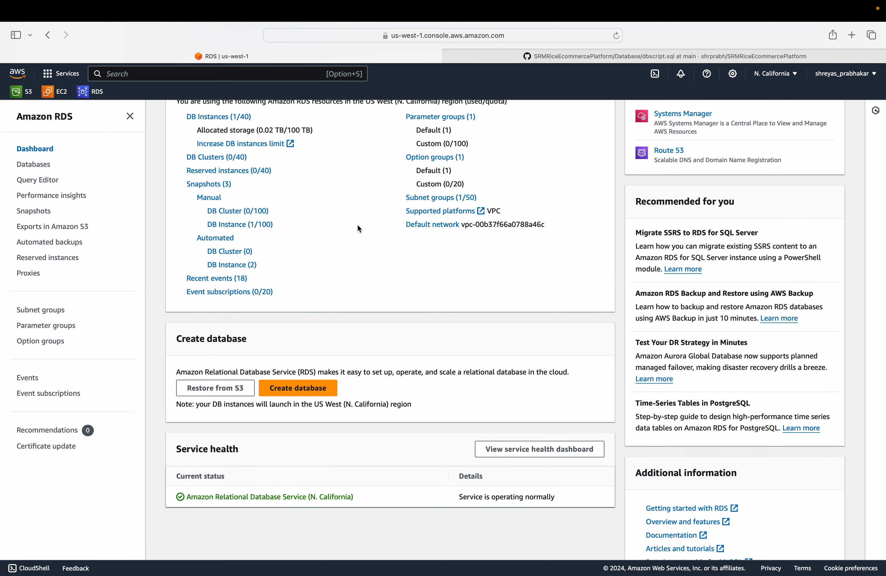
{"action": "left_click", "coordinate": [304, 393]}
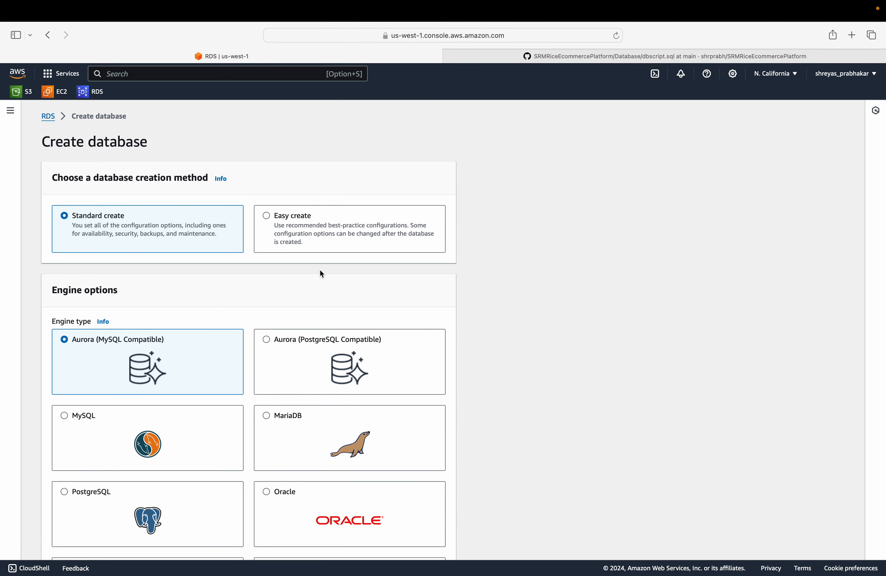
Step: Keep the Standard create method and choose MySQL as the database engine type
{"action": "scroll", "coordinate": [321, 274], "scroll_direction": "down", "scroll_amount": 1}
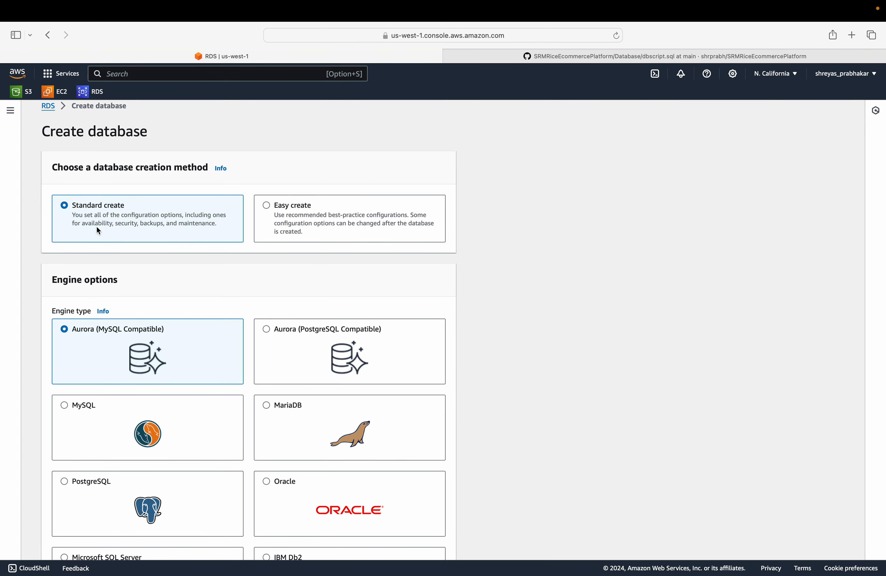
{"action": "scroll", "coordinate": [143, 256], "scroll_direction": "down", "scroll_amount": 5}
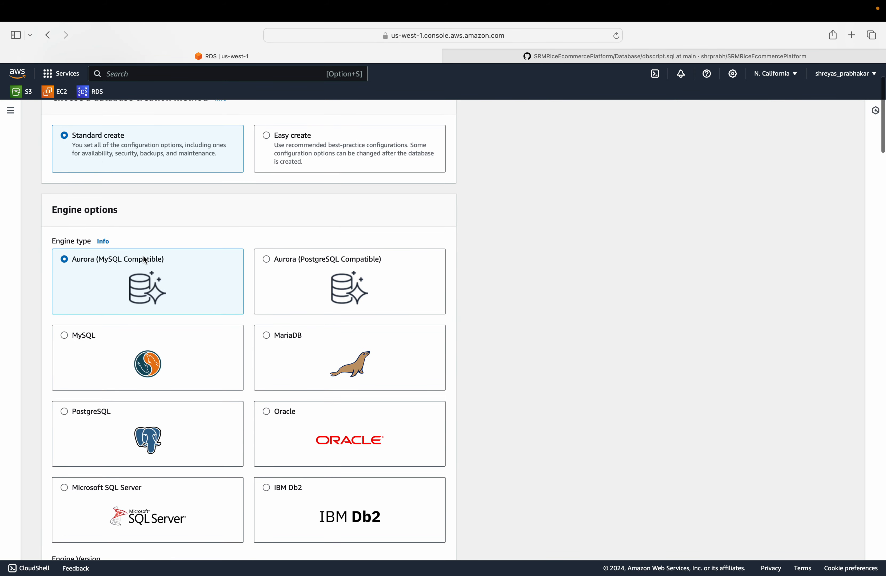
{"action": "left_click", "coordinate": [139, 339]}
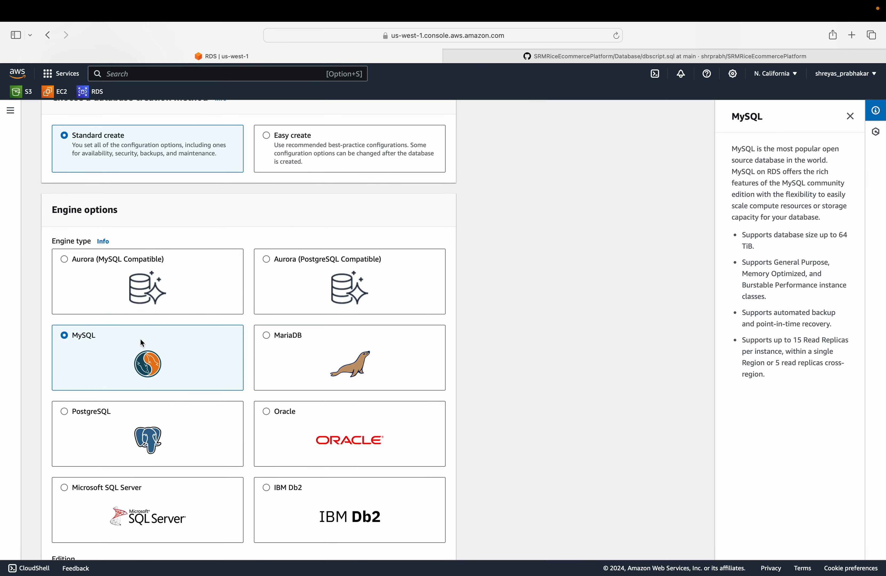
Step: Keep engine version MySQL 8.0.35 and choose the Free tier template
{"action": "scroll", "coordinate": [143, 343], "scroll_direction": "down", "scroll_amount": 3}
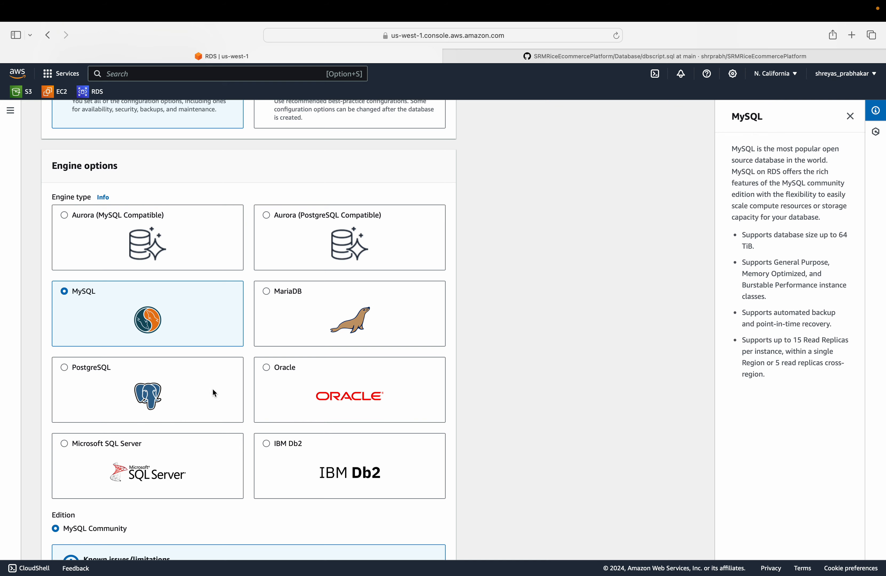
{"action": "scroll", "coordinate": [332, 406], "scroll_direction": "down", "scroll_amount": 10}
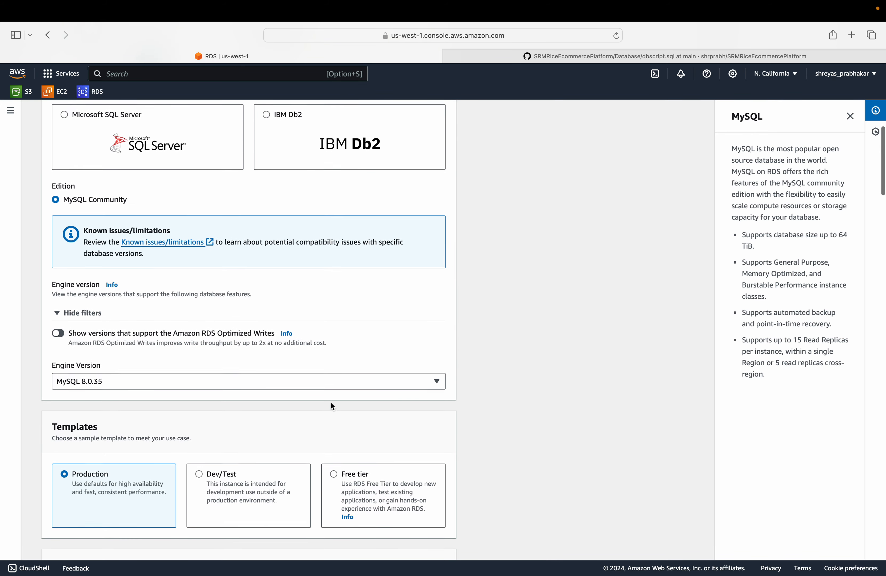
{"action": "scroll", "coordinate": [330, 402], "scroll_direction": "down", "scroll_amount": 1}
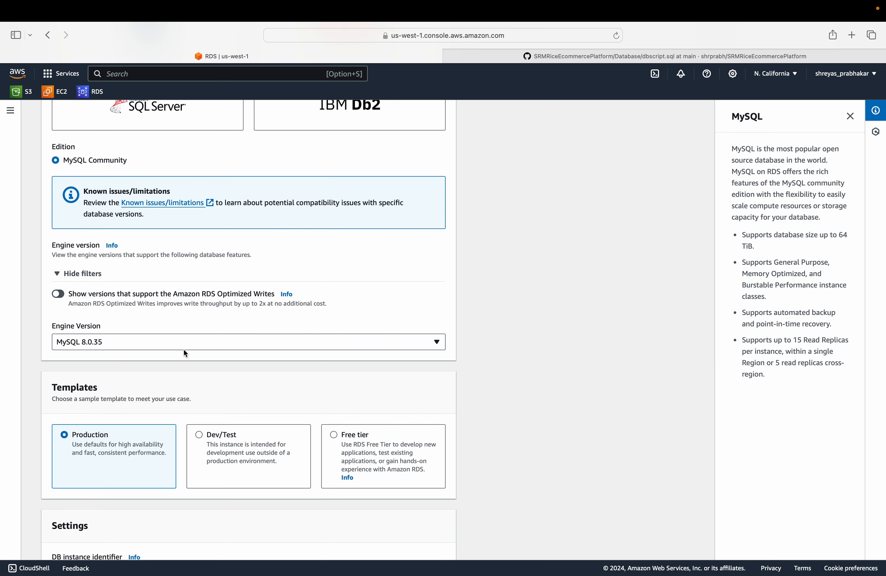
{"action": "scroll", "coordinate": [200, 353], "scroll_direction": "down", "scroll_amount": 3}
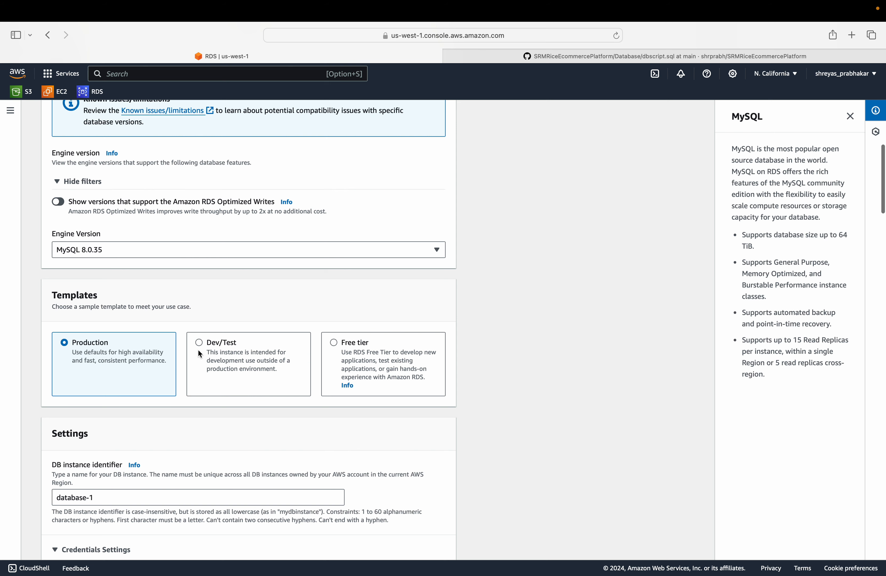
{"action": "scroll", "coordinate": [199, 354], "scroll_direction": "down", "scroll_amount": 1}
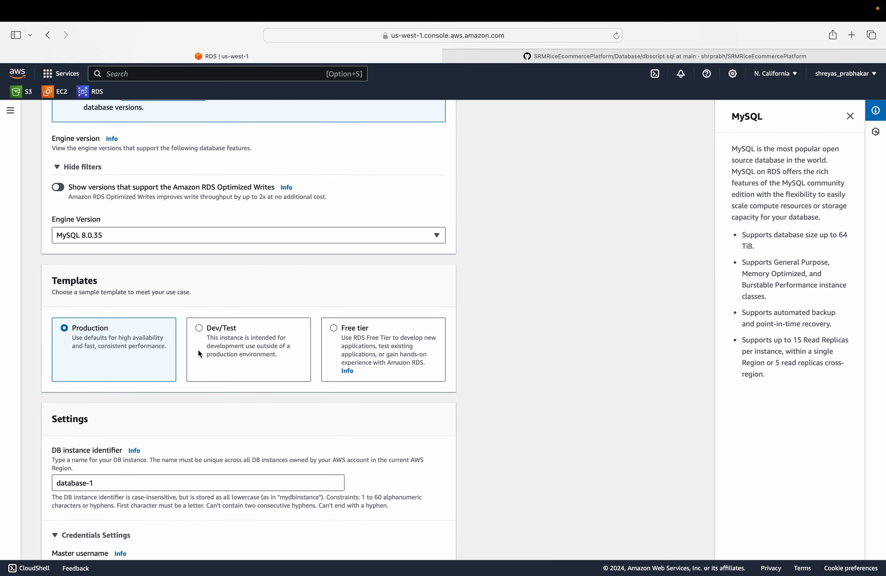
{"action": "left_click", "coordinate": [353, 342]}
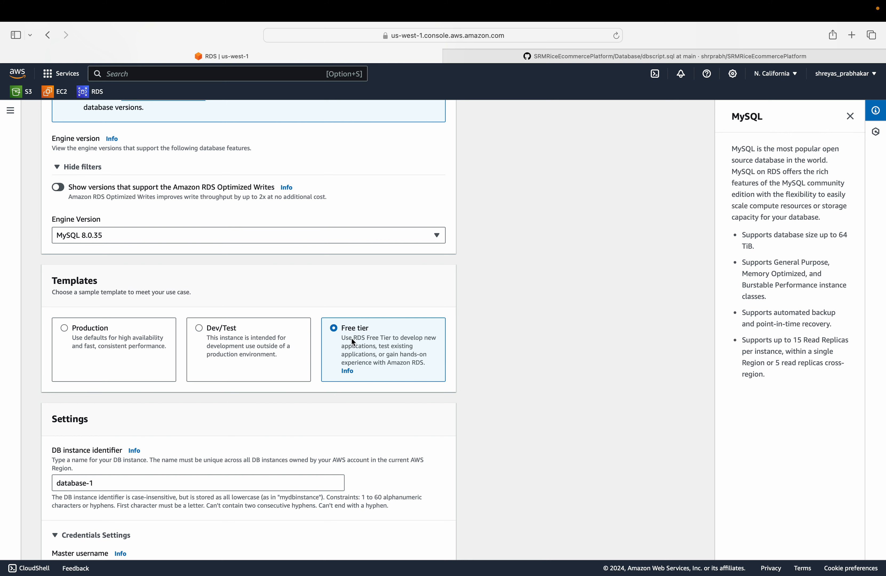
Step: Set the DB instance identifier to demordsmysql
{"action": "scroll", "coordinate": [352, 339], "scroll_direction": "down", "scroll_amount": 1}
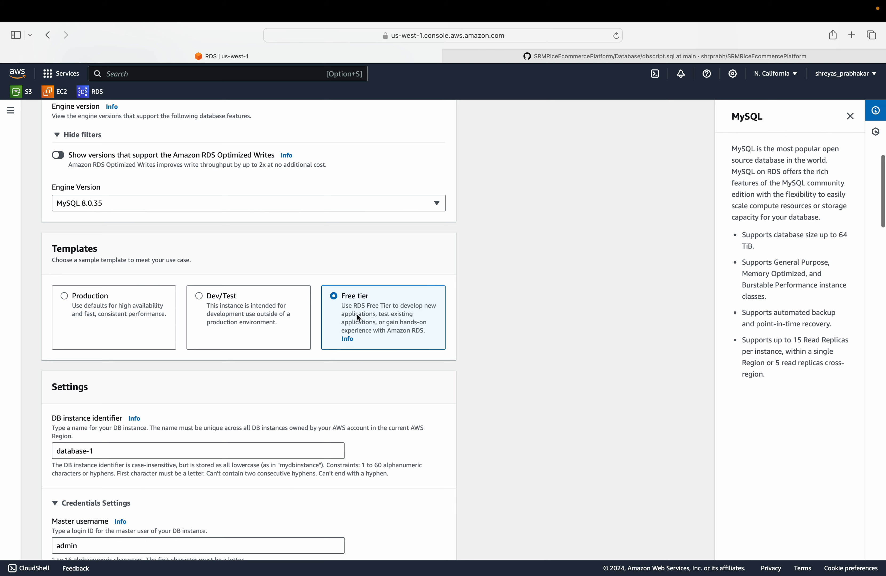
{"action": "scroll", "coordinate": [358, 318], "scroll_direction": "down", "scroll_amount": 1}
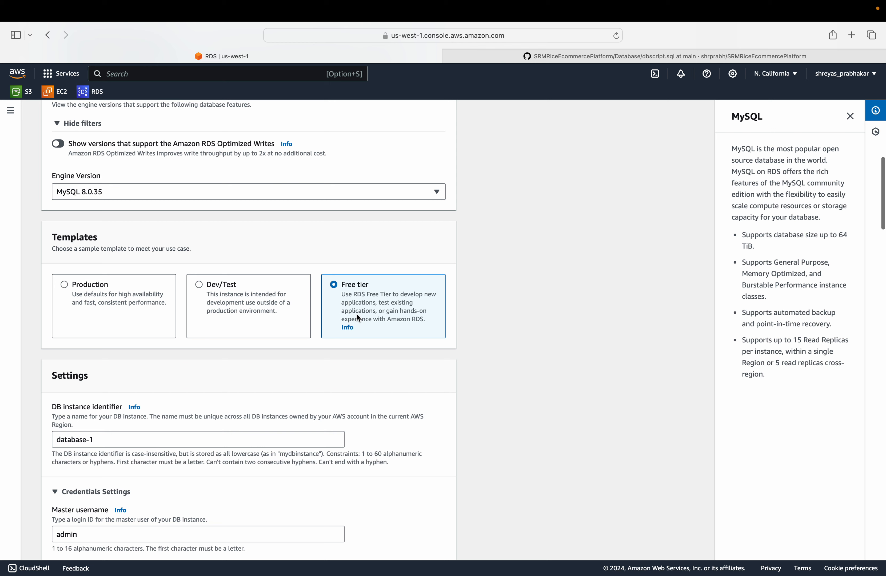
{"action": "scroll", "coordinate": [357, 313], "scroll_direction": "down", "scroll_amount": 2}
{"action": "left_click", "coordinate": [132, 379]}
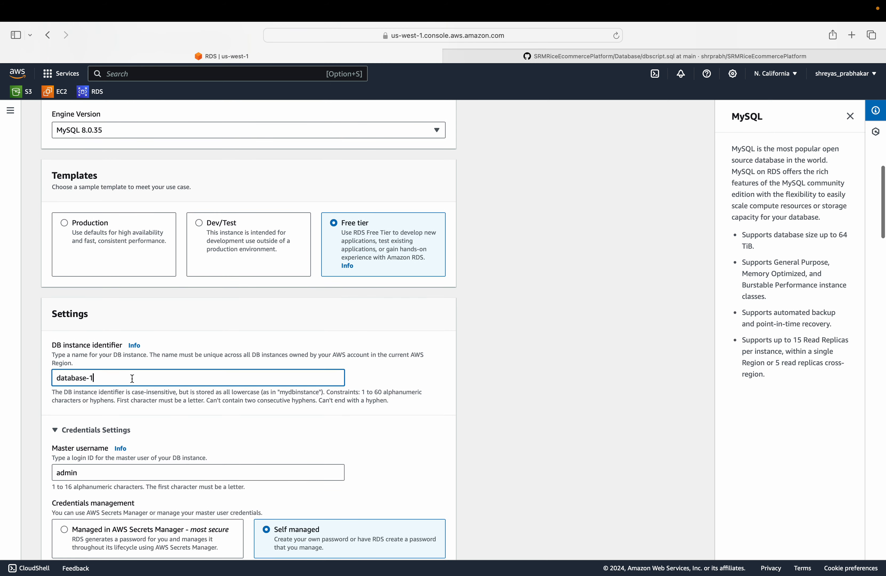
{"action": "triple_click", "coordinate": [132, 378]}
{"action": "scroll", "coordinate": [156, 393], "scroll_direction": "down", "scroll_amount": 2}
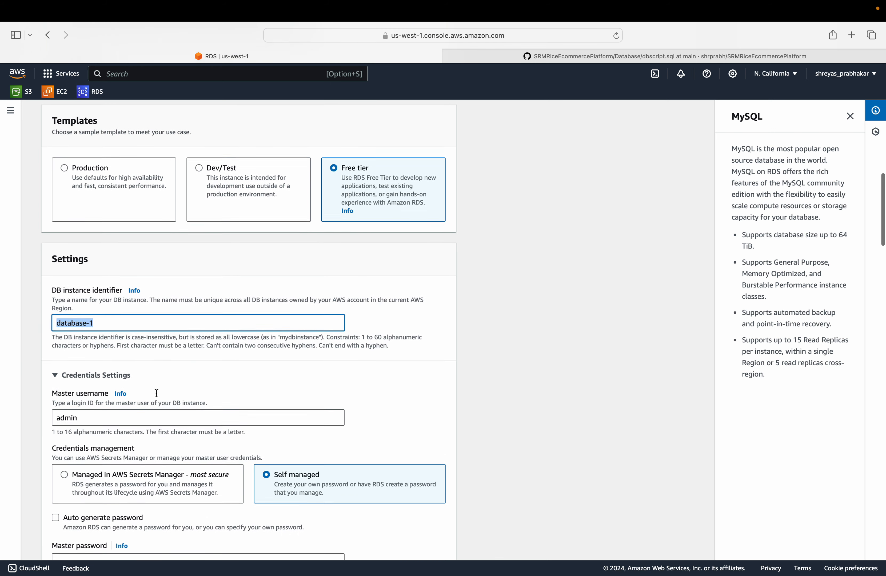
{"action": "scroll", "coordinate": [156, 393], "scroll_direction": "down", "scroll_amount": 1}
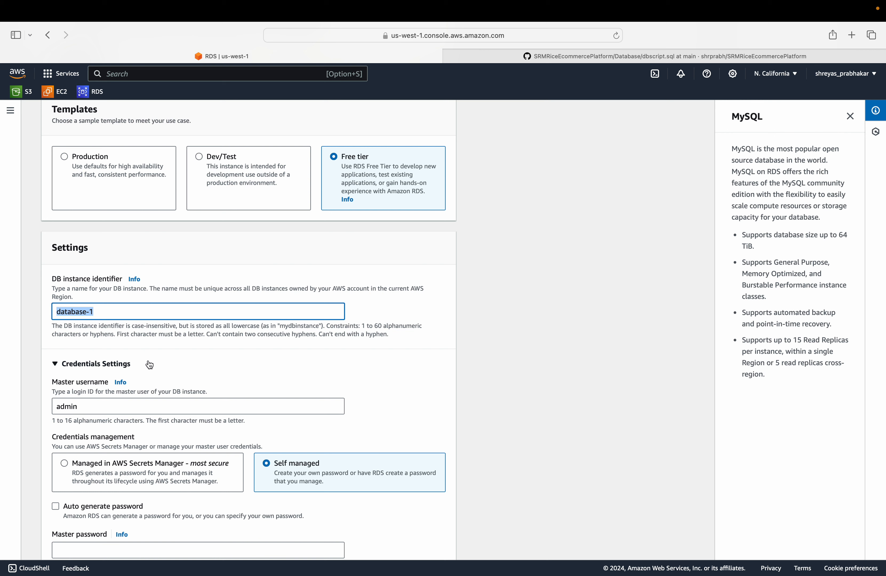
{"action": "type", "text": "demordsmysql"}
Step: Keep admin as the self-managed master username, then enter and confirm the master password
{"action": "scroll", "coordinate": [101, 382], "scroll_direction": "down", "scroll_amount": 1}
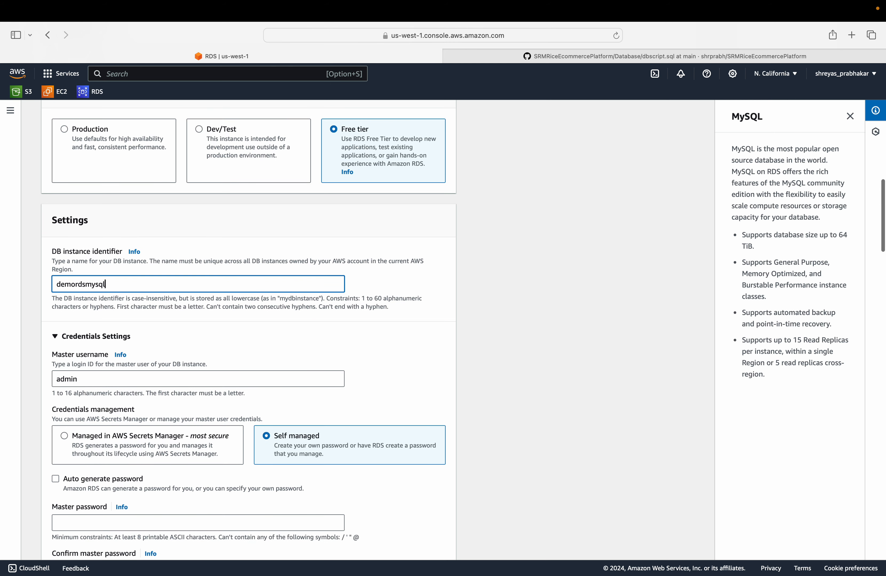
{"action": "left_click", "coordinate": [100, 382]}
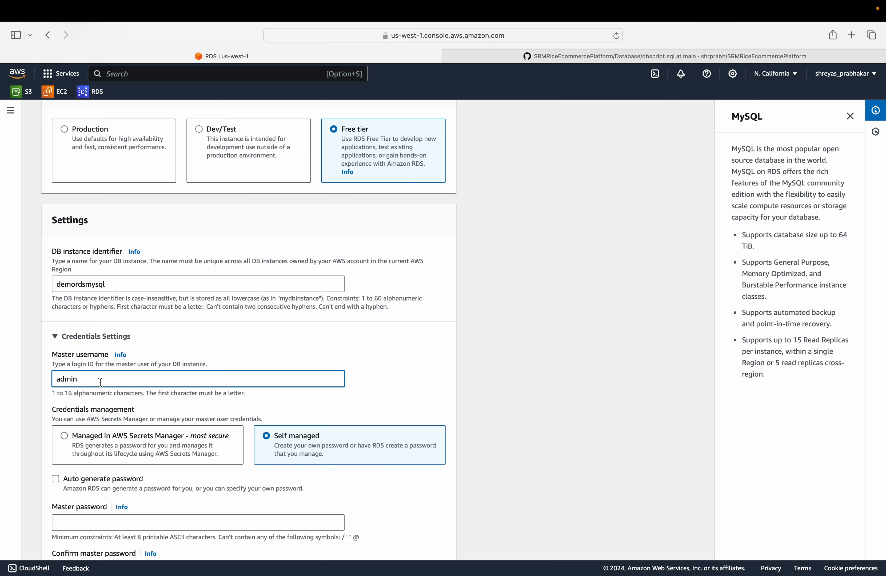
{"action": "scroll", "coordinate": [101, 382], "scroll_direction": "down", "scroll_amount": 5}
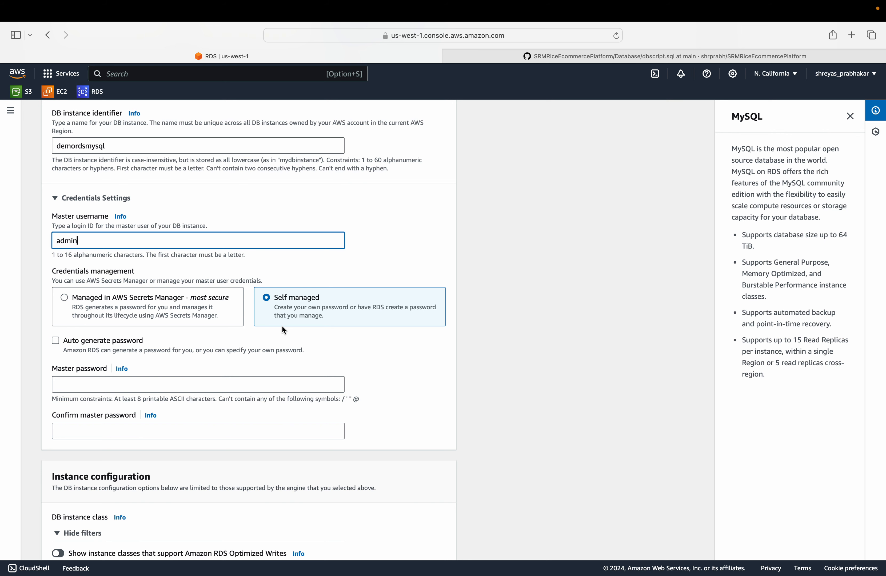
{"action": "scroll", "coordinate": [282, 325], "scroll_direction": "down", "scroll_amount": 1}
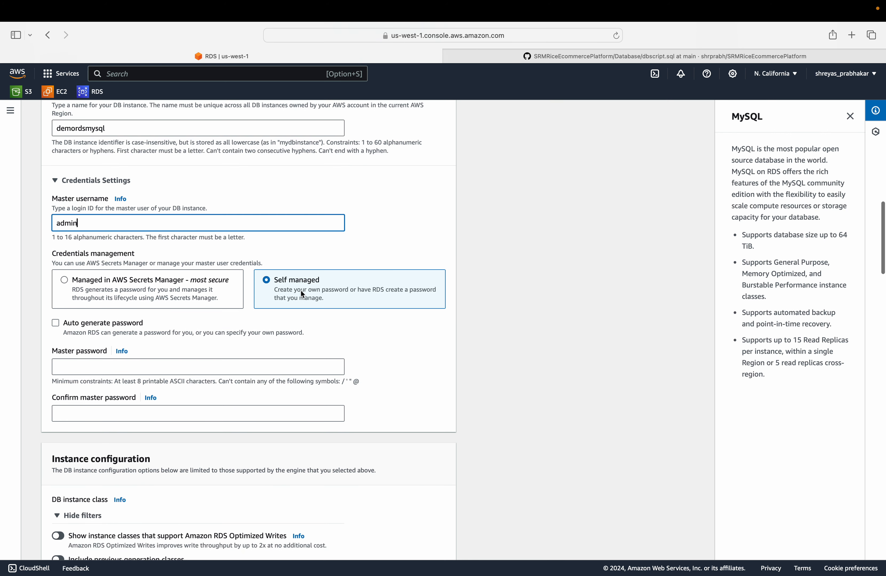
{"action": "left_click", "coordinate": [84, 369]}
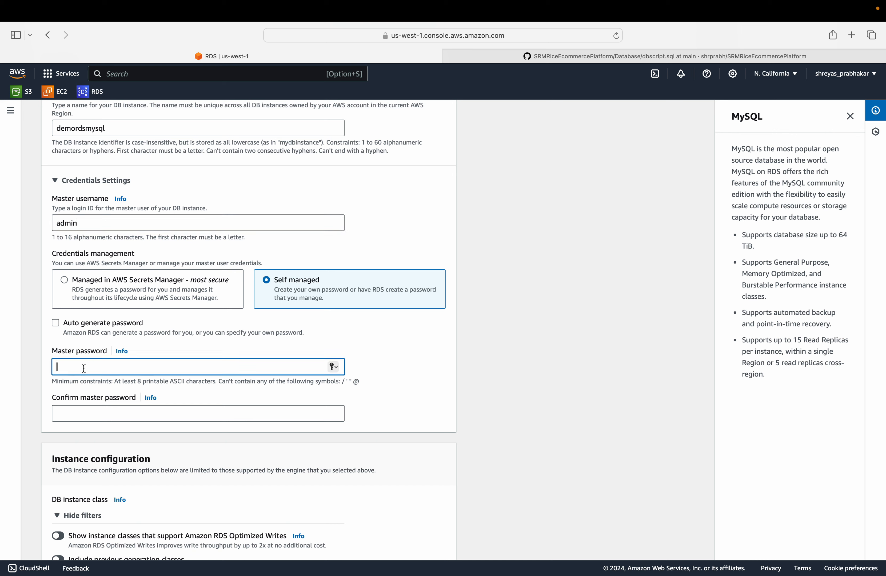
{"action": "type", "text": "•••••••••"}
{"action": "left_click", "coordinate": [64, 415]}
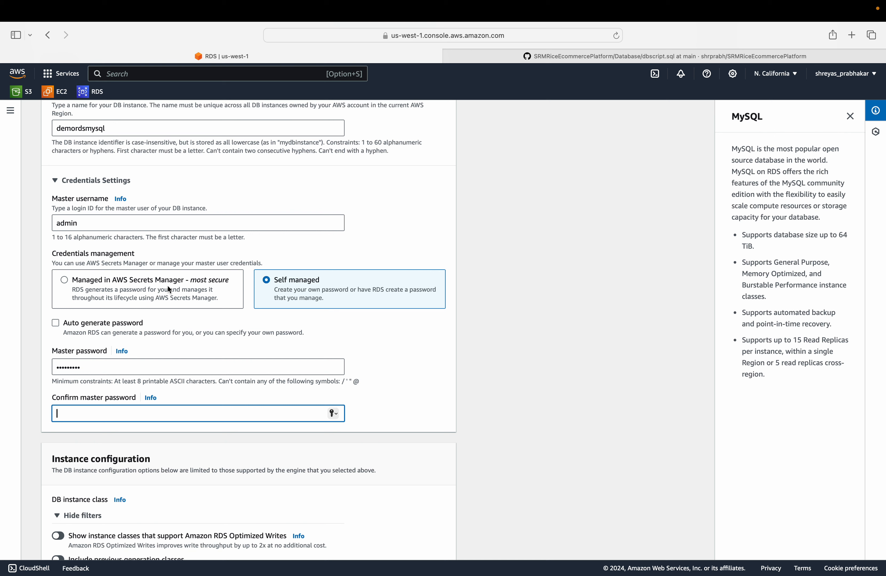
{"action": "type", "text": "aaaaaaaaa"}
Step: Check the DB instance class choices in the instance configuration, keeping db.t3.micro
{"action": "scroll", "coordinate": [249, 329], "scroll_direction": "down", "scroll_amount": 2}
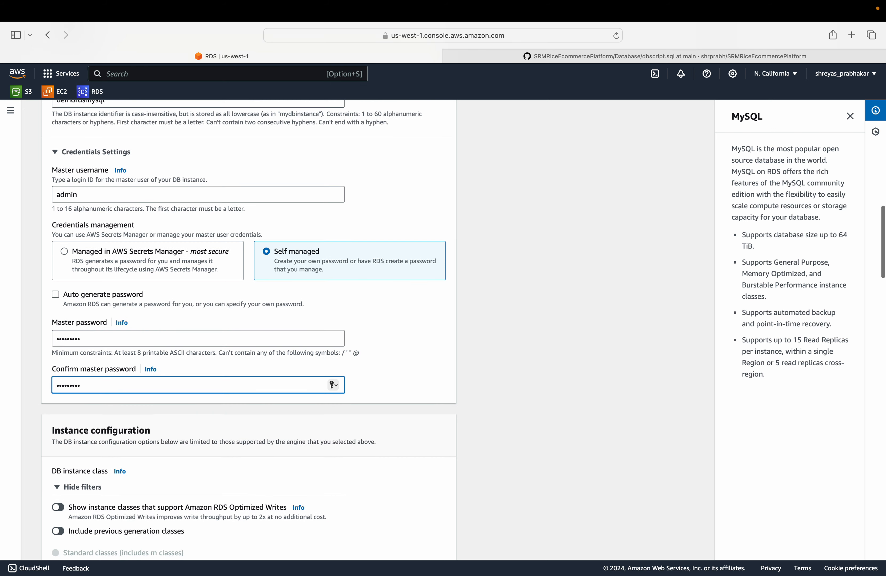
{"action": "scroll", "coordinate": [249, 329], "scroll_direction": "down", "scroll_amount": 8}
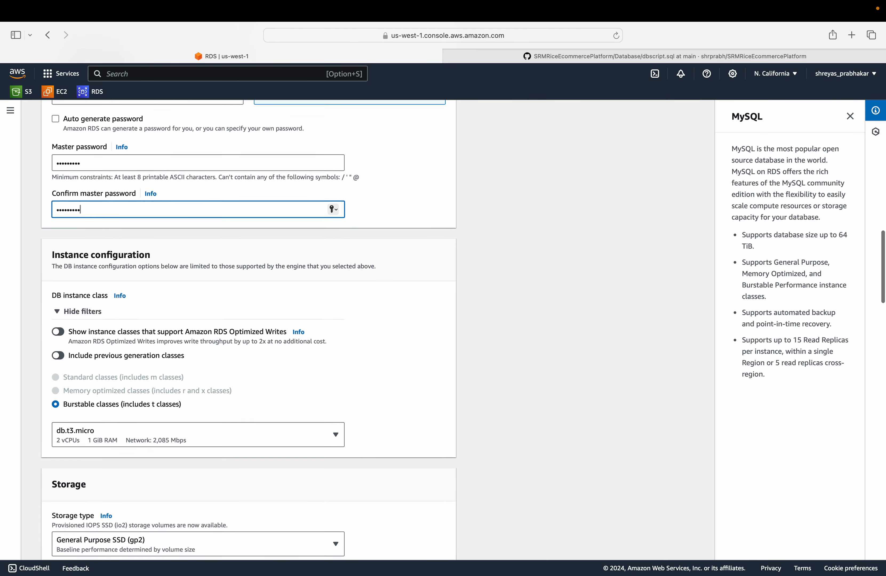
{"action": "scroll", "coordinate": [248, 329], "scroll_direction": "down", "scroll_amount": 1}
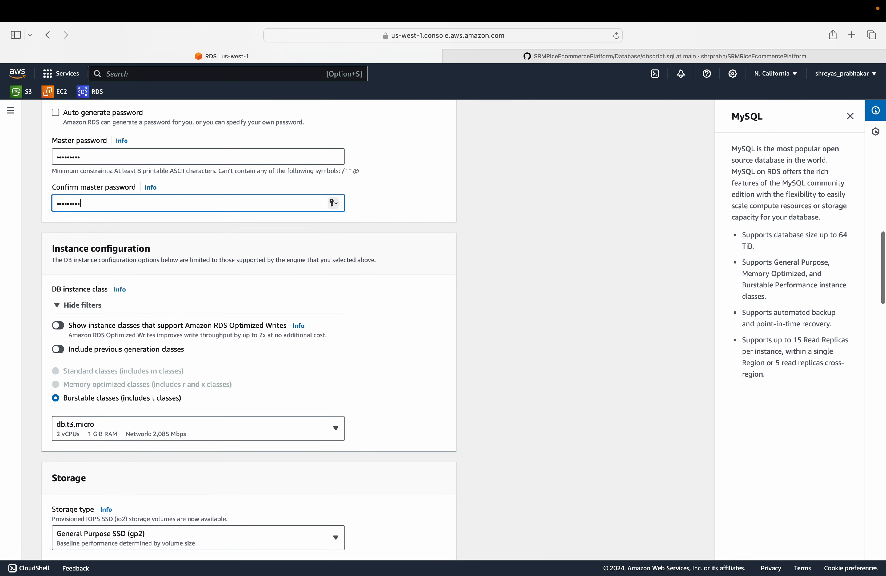
{"action": "left_click", "coordinate": [145, 431]}
{"action": "left_click", "coordinate": [145, 431]}
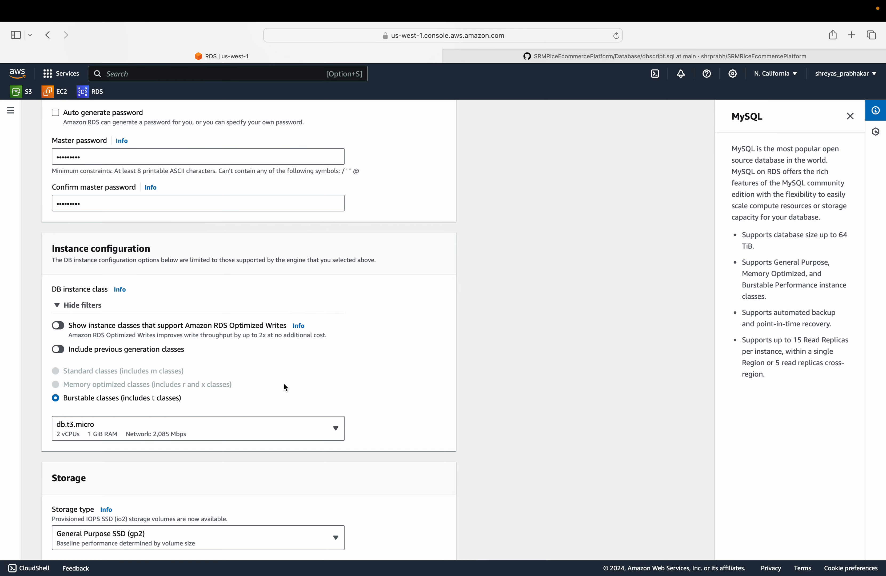
Step: Keep General Purpose SSD (gp2) storage at 20 GiB and the default VPC, and set the database's public access to Yes
{"action": "scroll", "coordinate": [285, 387], "scroll_direction": "down", "scroll_amount": 7}
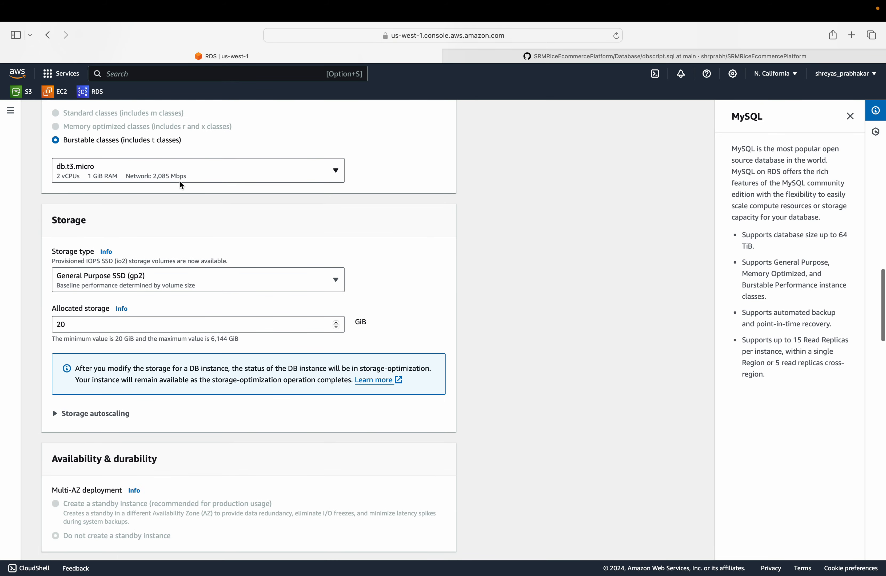
{"action": "scroll", "coordinate": [198, 262], "scroll_direction": "down", "scroll_amount": 3}
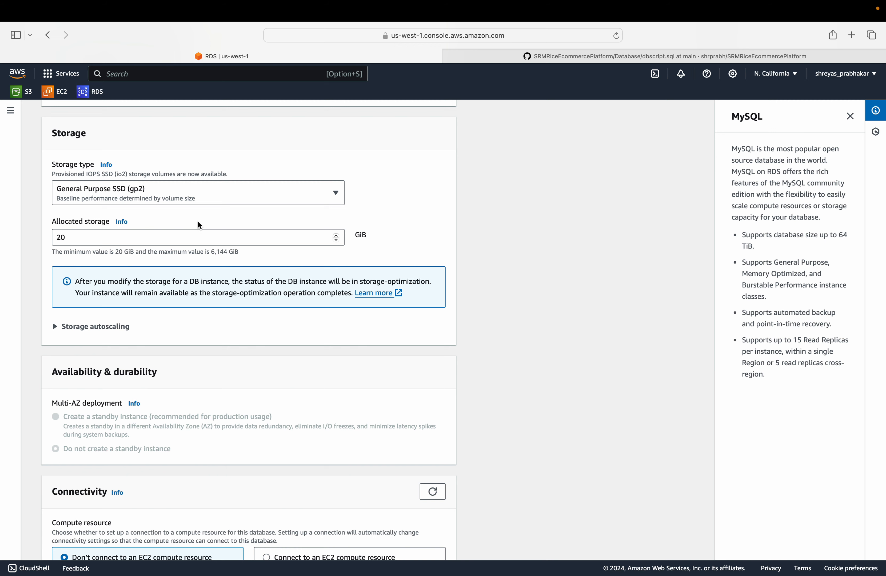
{"action": "scroll", "coordinate": [199, 223], "scroll_direction": "down", "scroll_amount": 8}
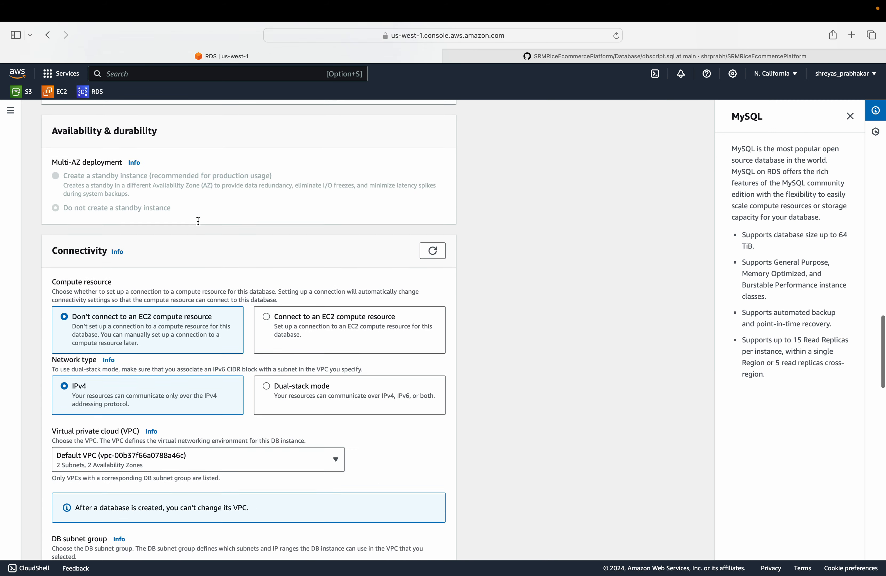
{"action": "scroll", "coordinate": [198, 221], "scroll_direction": "down", "scroll_amount": 1}
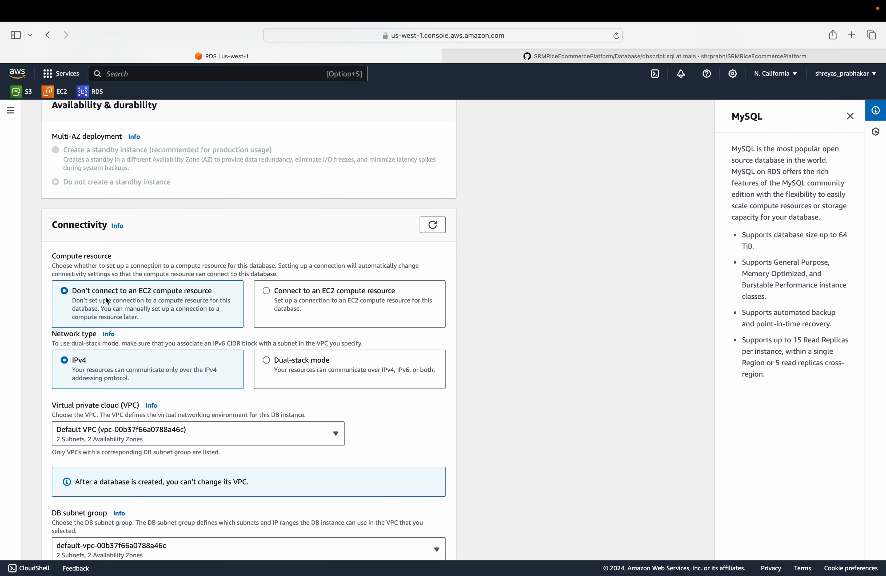
{"action": "scroll", "coordinate": [107, 300], "scroll_direction": "down", "scroll_amount": 1}
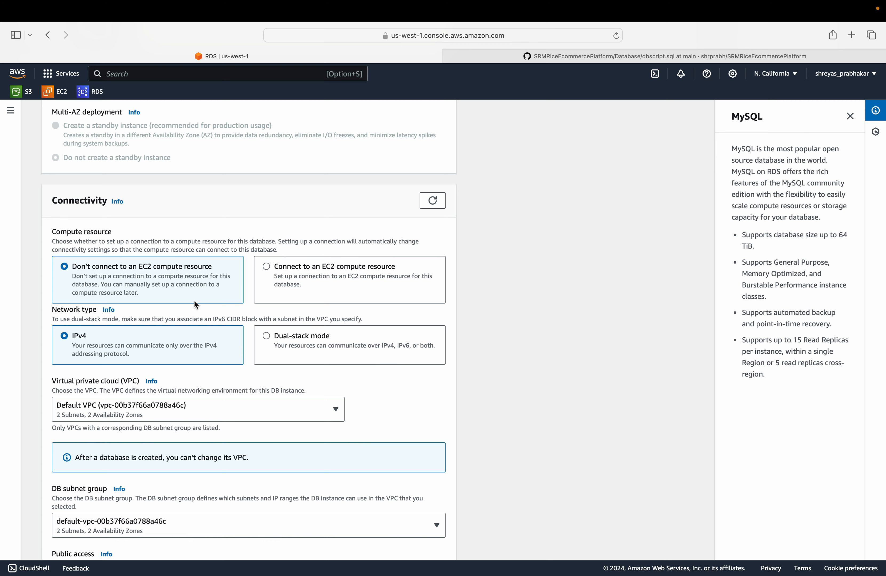
{"action": "scroll", "coordinate": [190, 356], "scroll_direction": "down", "scroll_amount": 5}
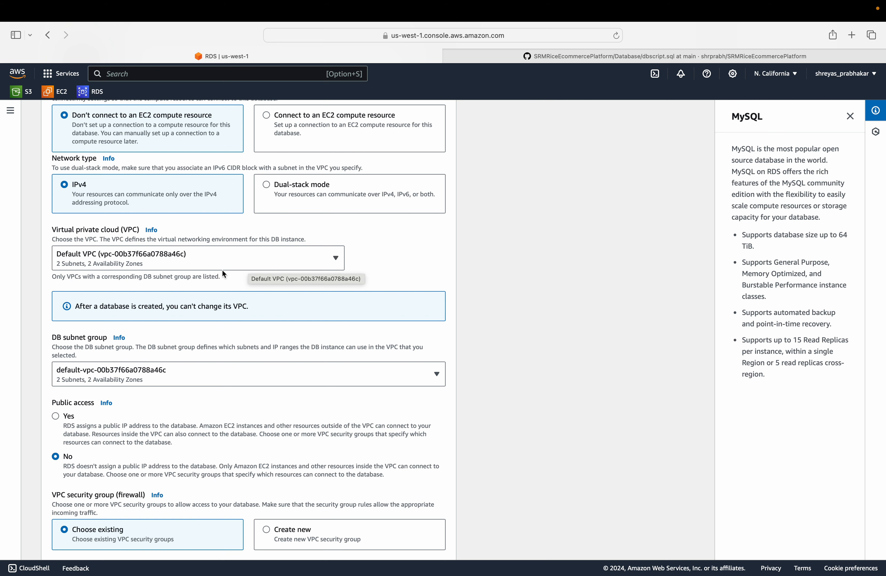
{"action": "scroll", "coordinate": [198, 328], "scroll_direction": "down", "scroll_amount": 5}
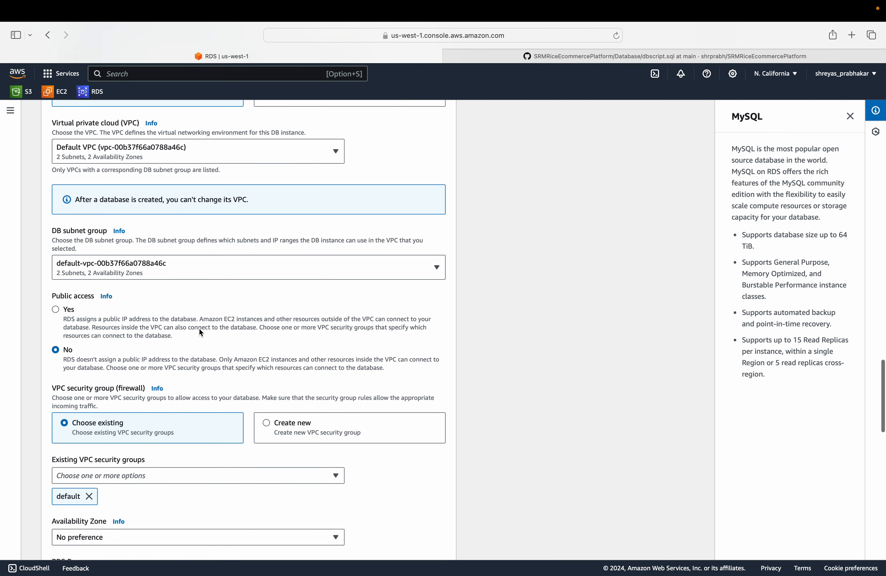
{"action": "left_click", "coordinate": [57, 309]}
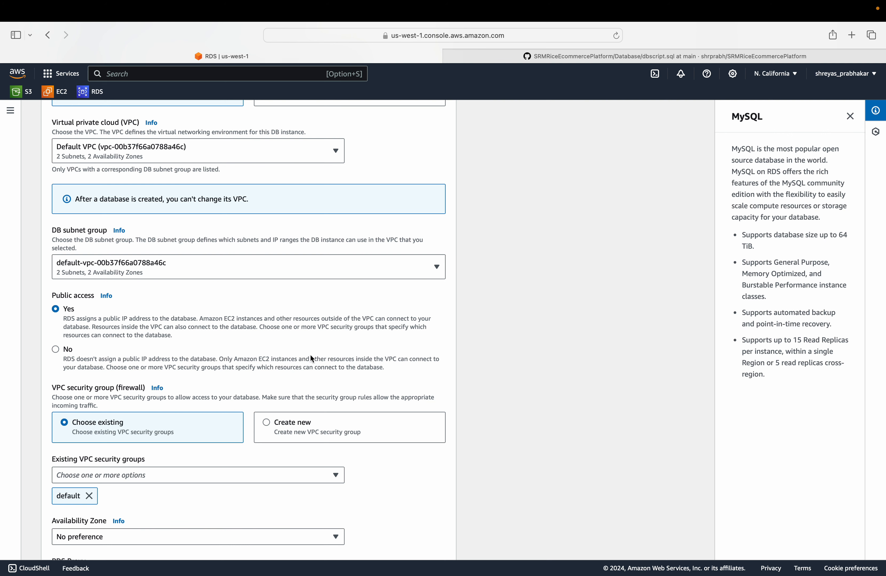
Step: Keep the default VPC security group and choose Password authentication as the database authentication option
{"action": "scroll", "coordinate": [260, 328], "scroll_direction": "down", "scroll_amount": 1}
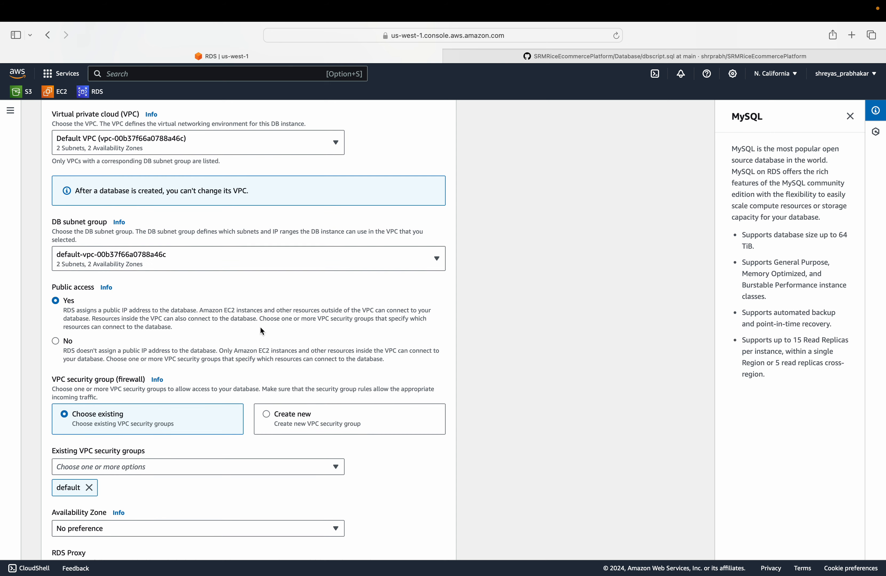
{"action": "scroll", "coordinate": [262, 331], "scroll_direction": "down", "scroll_amount": 5}
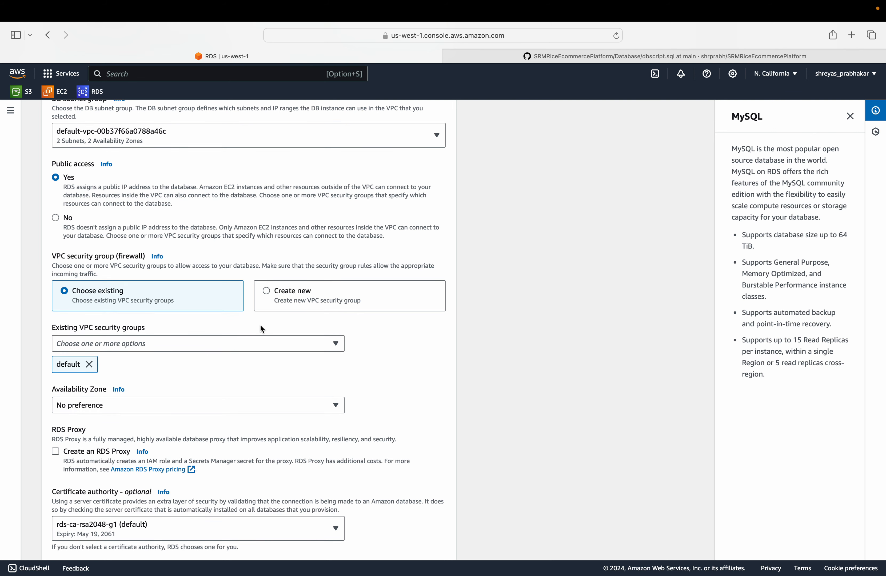
{"action": "scroll", "coordinate": [261, 329], "scroll_direction": "down", "scroll_amount": 2}
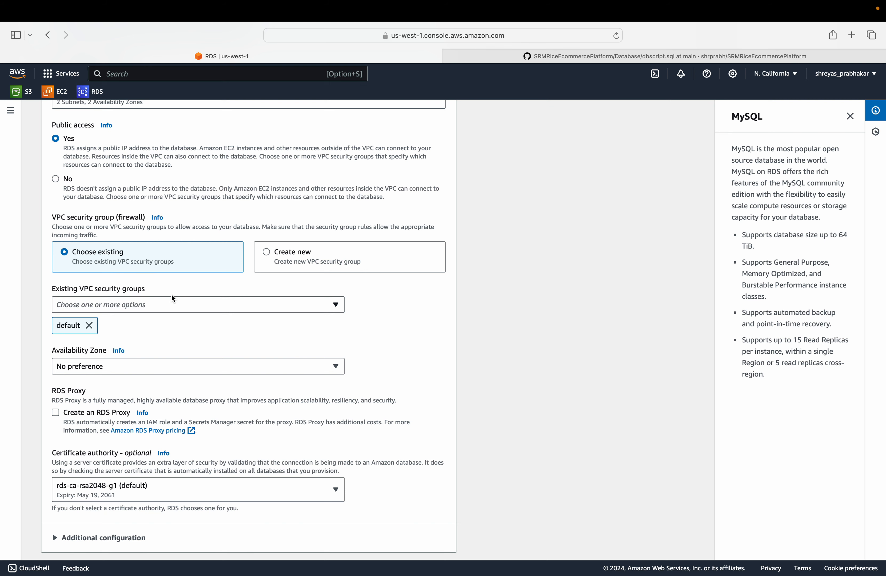
{"action": "scroll", "coordinate": [171, 320], "scroll_direction": "down", "scroll_amount": 5}
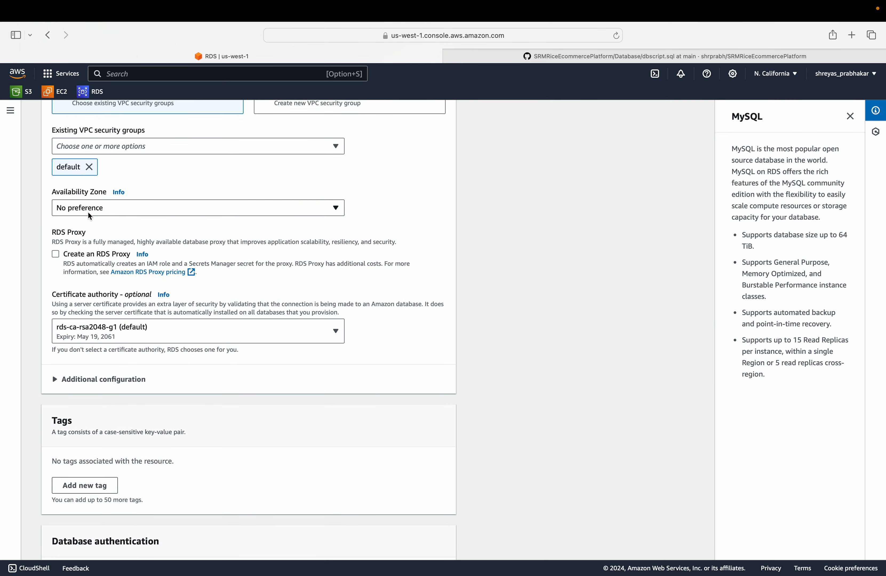
{"action": "scroll", "coordinate": [88, 213], "scroll_direction": "down", "scroll_amount": 4}
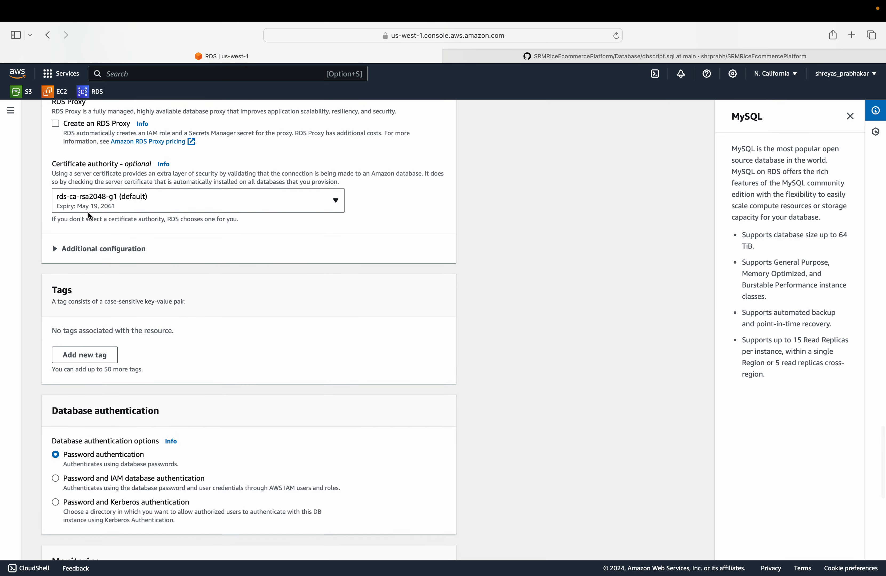
{"action": "scroll", "coordinate": [151, 330], "scroll_direction": "down", "scroll_amount": 5}
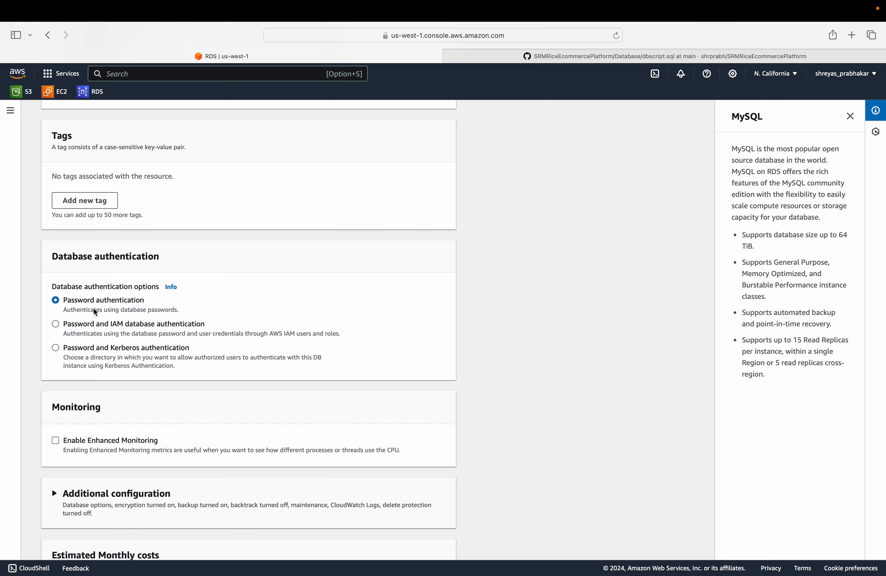
{"action": "left_click", "coordinate": [56, 327]}
{"action": "left_click", "coordinate": [130, 303]}
{"action": "scroll", "coordinate": [191, 364], "scroll_direction": "down", "scroll_amount": 1}
{"action": "scroll", "coordinate": [192, 364], "scroll_direction": "down", "scroll_amount": 5}
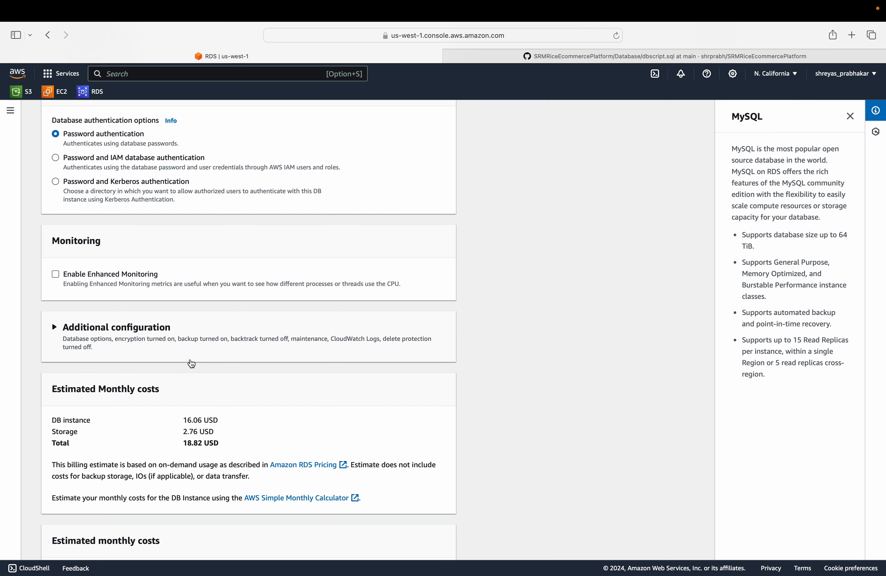
Step: Create the database after reviewing its estimated monthly costs, declining to save the password and closing the suggested add-ons
{"action": "scroll", "coordinate": [192, 364], "scroll_direction": "down", "scroll_amount": 3}
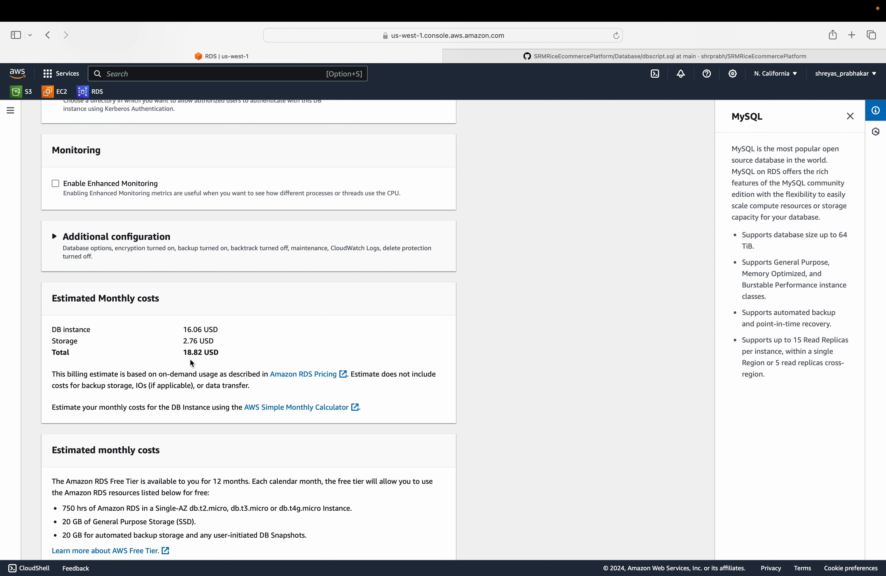
{"action": "scroll", "coordinate": [191, 364], "scroll_direction": "down", "scroll_amount": 4}
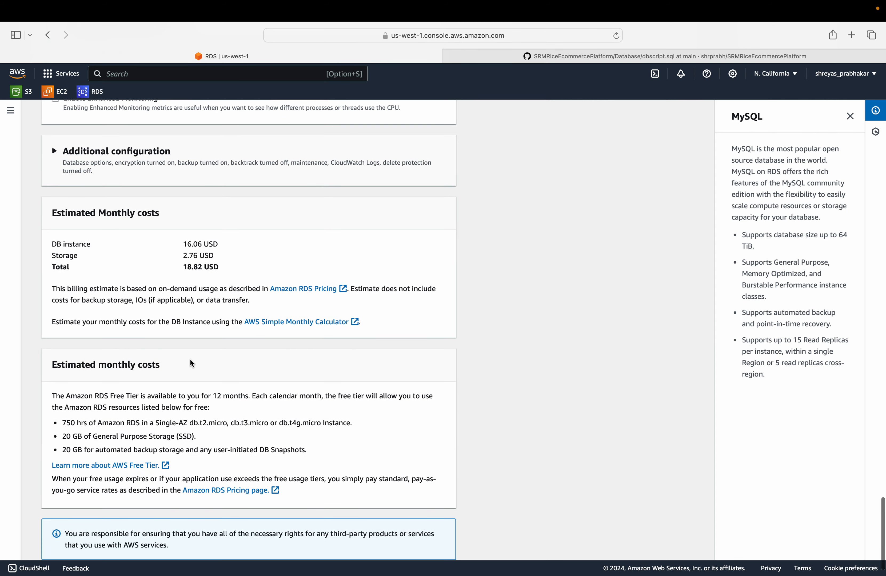
{"action": "scroll", "coordinate": [190, 359], "scroll_direction": "up", "scroll_amount": 2}
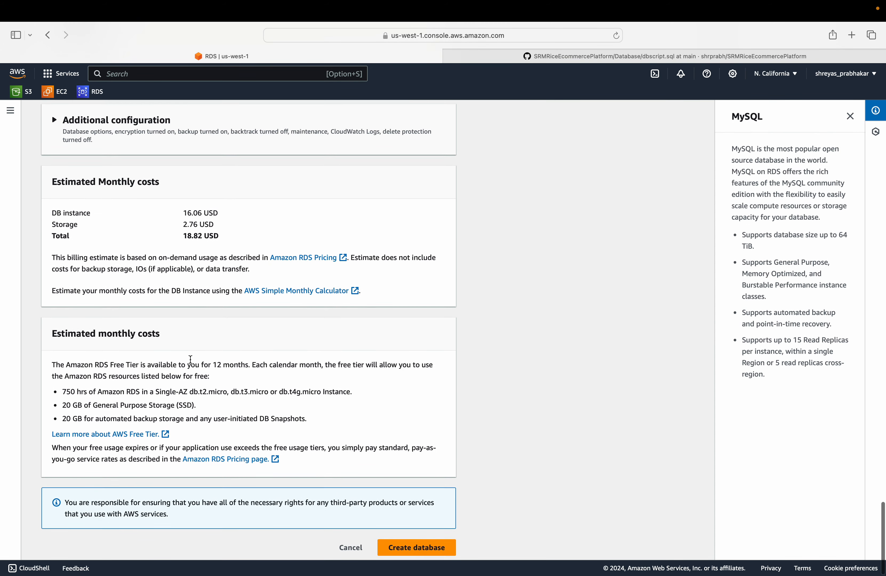
{"action": "scroll", "coordinate": [190, 362], "scroll_direction": "up", "scroll_amount": 6}
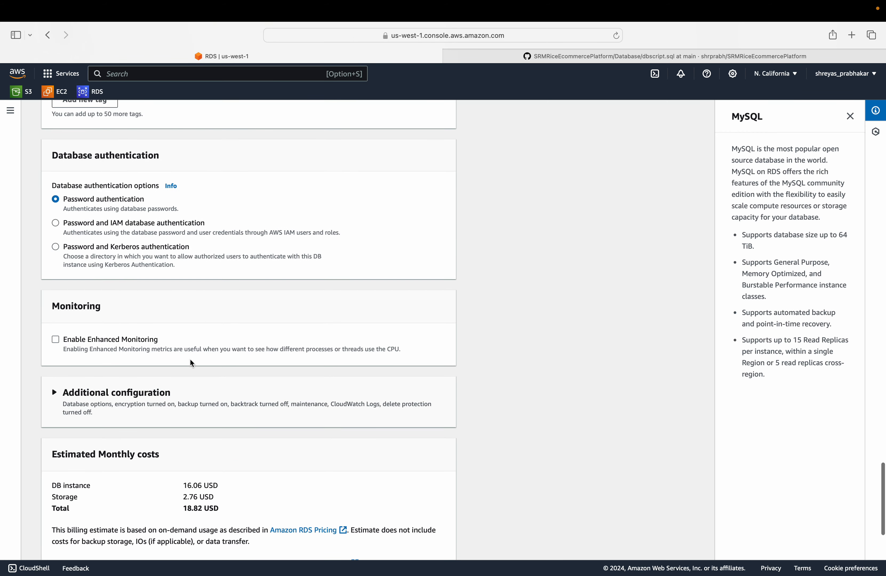
{"action": "scroll", "coordinate": [190, 362], "scroll_direction": "up", "scroll_amount": 8}
{"action": "scroll", "coordinate": [364, 523], "scroll_direction": "down", "scroll_amount": 15}
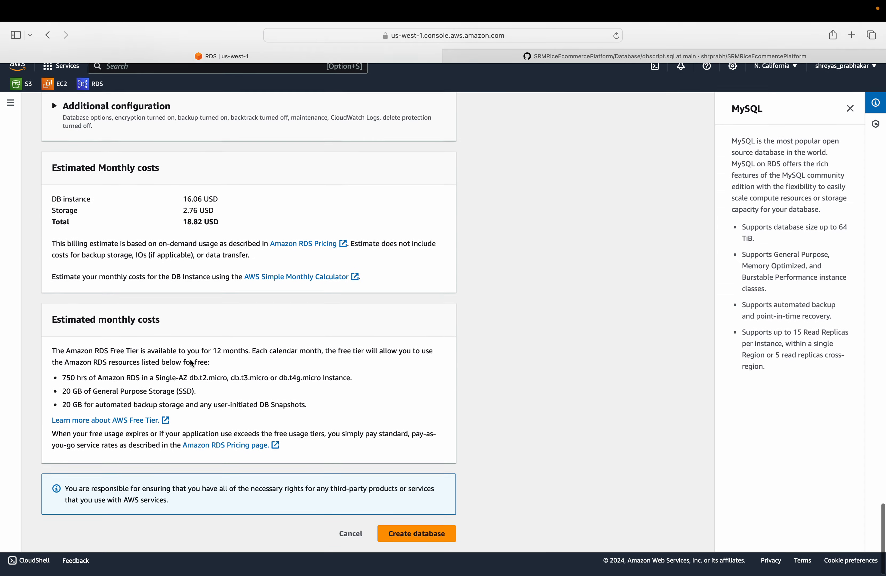
{"action": "left_click", "coordinate": [414, 549]}
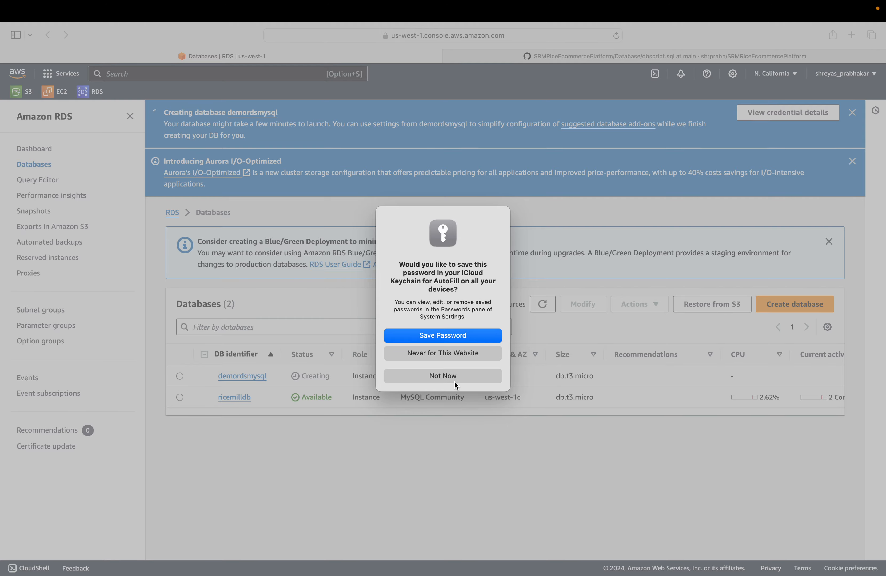
{"action": "left_click", "coordinate": [453, 380]}
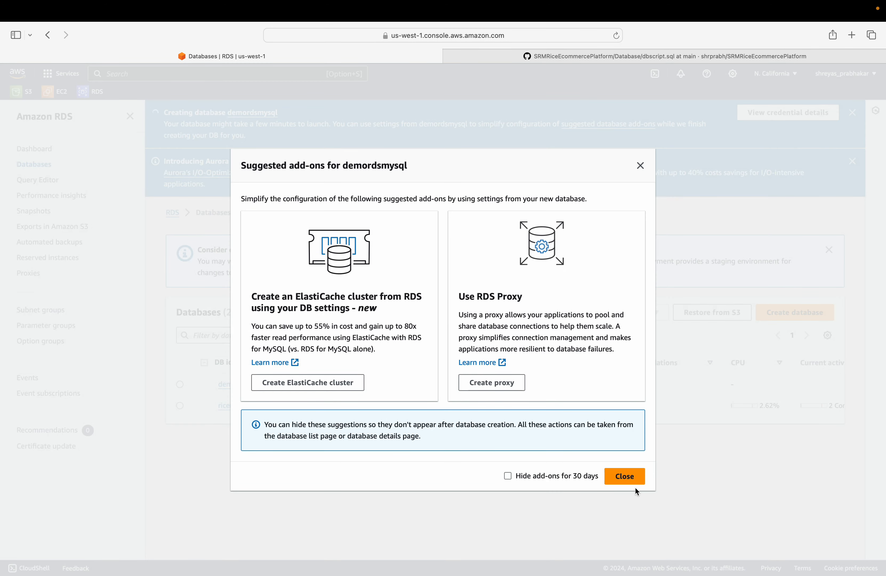
{"action": "left_click", "coordinate": [633, 483]}
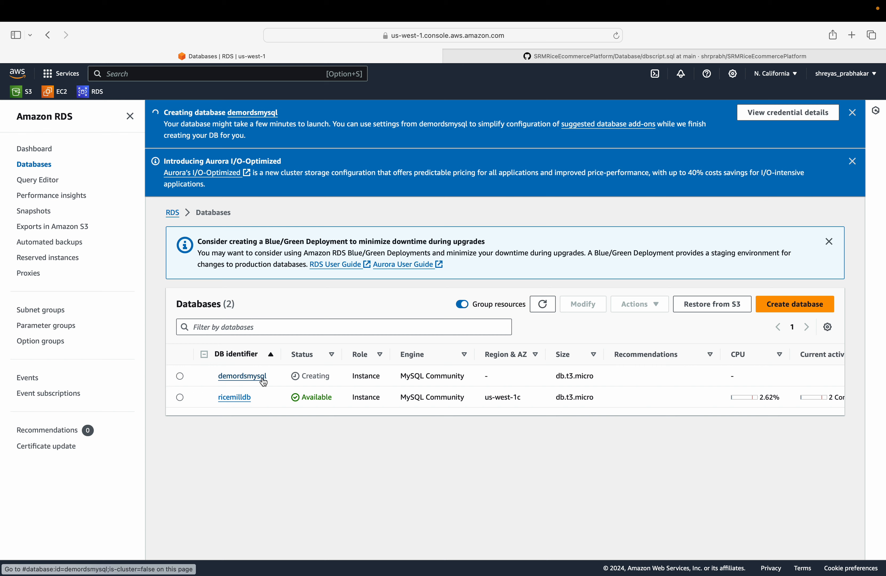
Step: Reload the databases list and open the default VPC security group attached to demordsmysql
{"action": "left_click", "coordinate": [610, 37]}
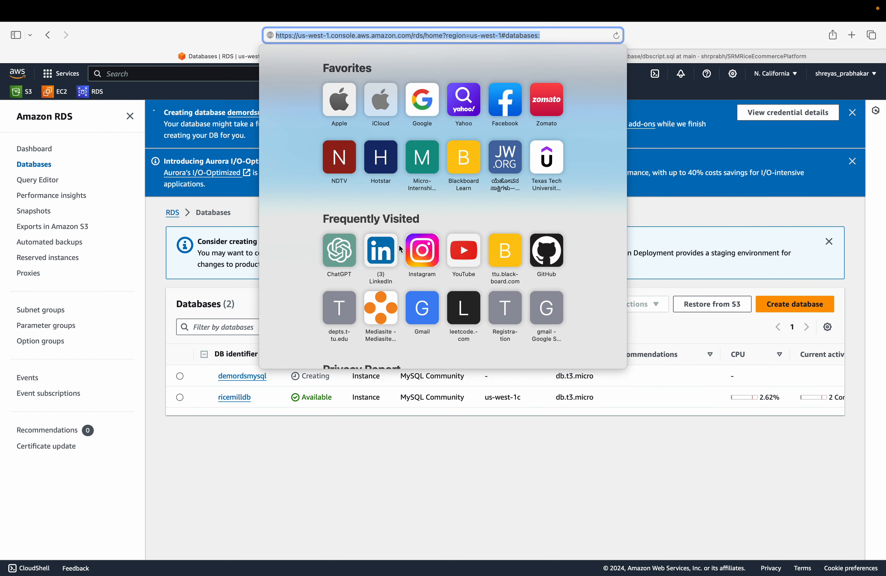
{"action": "left_click", "coordinate": [616, 35]}
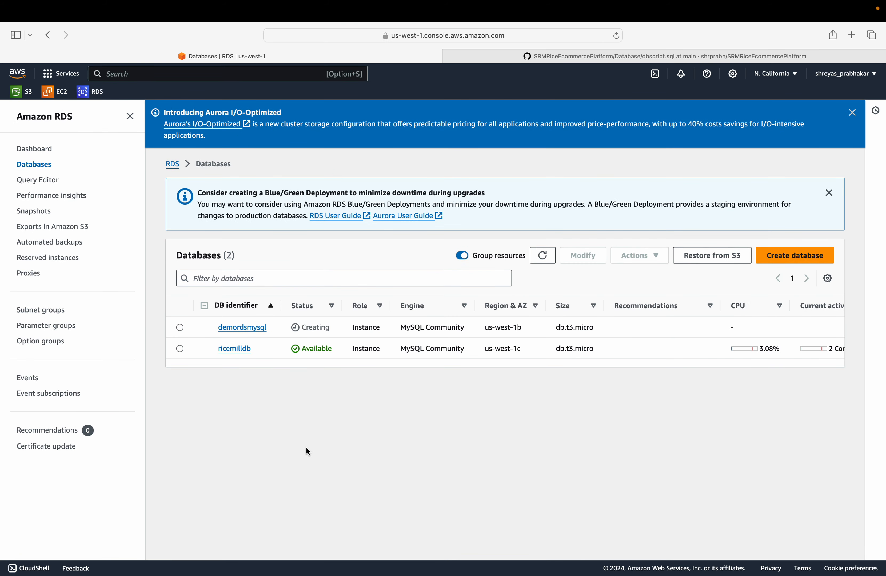
{"action": "left_click", "coordinate": [248, 328]}
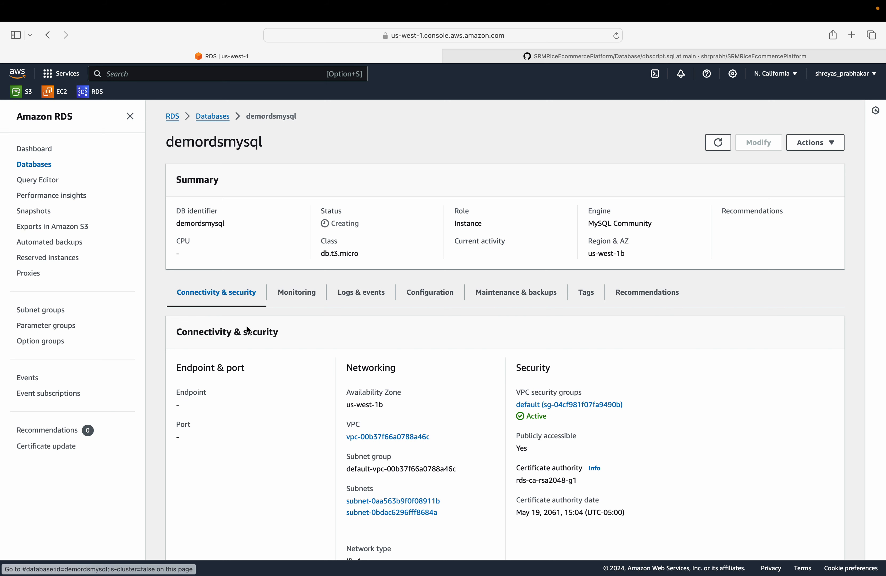
{"action": "left_click", "coordinate": [549, 404]}
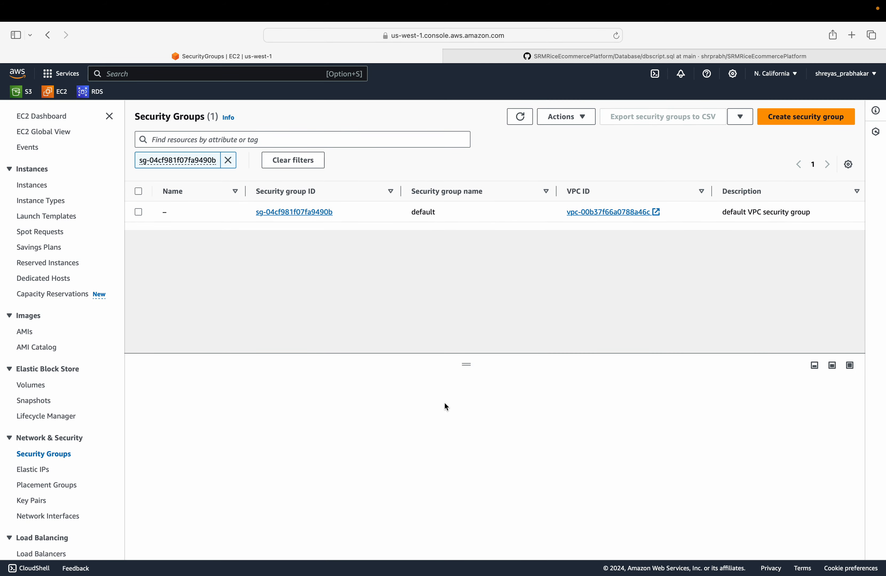
{"action": "left_click", "coordinate": [285, 212]}
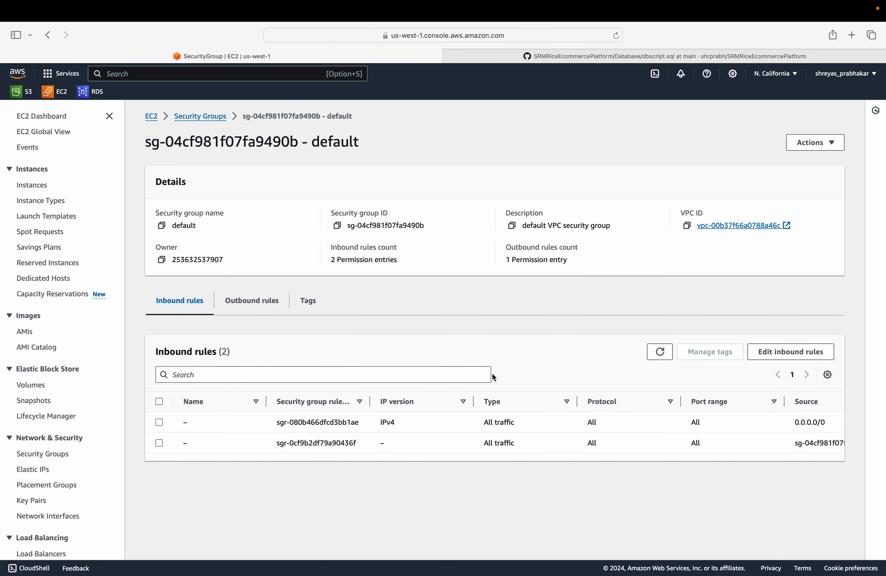
Step: Try adding an All traffic inbound rule to the default security group, and discard it without saving changes
{"action": "left_click", "coordinate": [790, 351]}
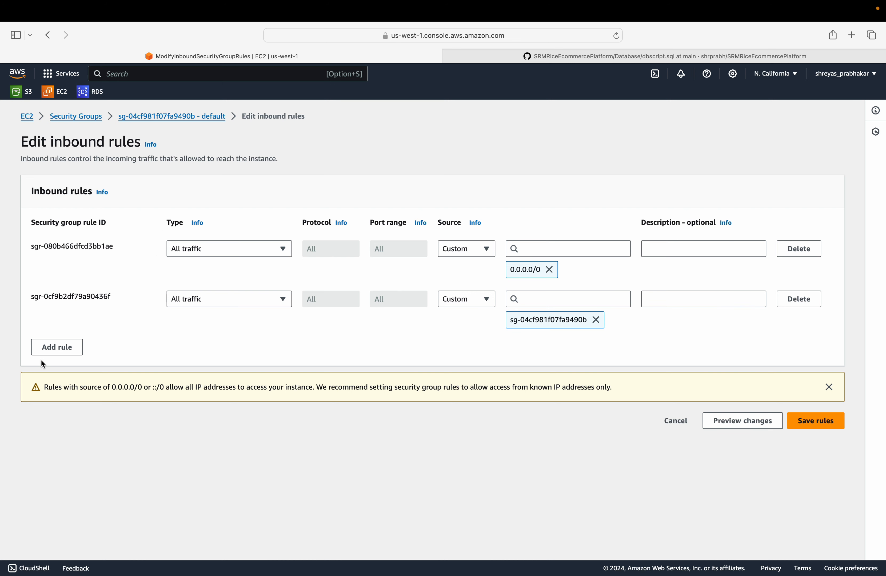
{"action": "left_click", "coordinate": [71, 347]}
{"action": "left_click", "coordinate": [259, 352]}
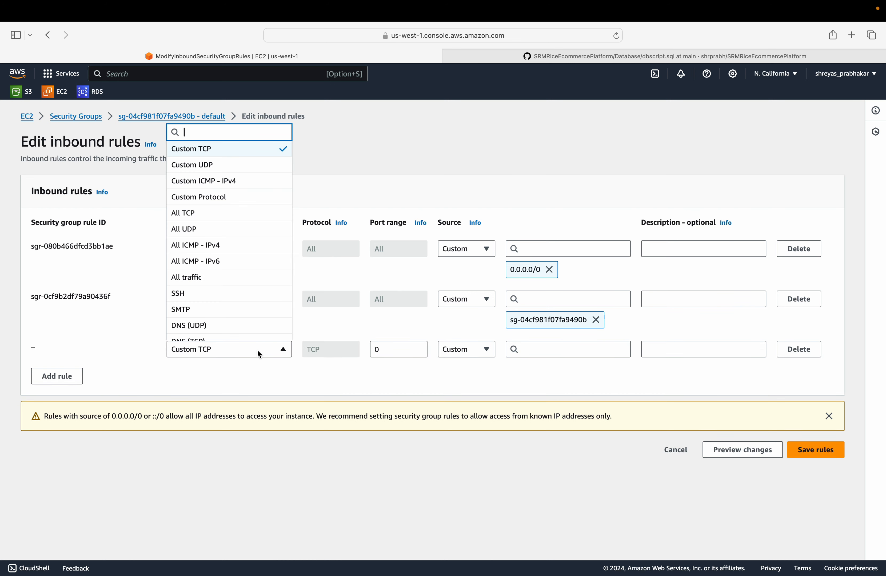
{"action": "left_click", "coordinate": [220, 268]}
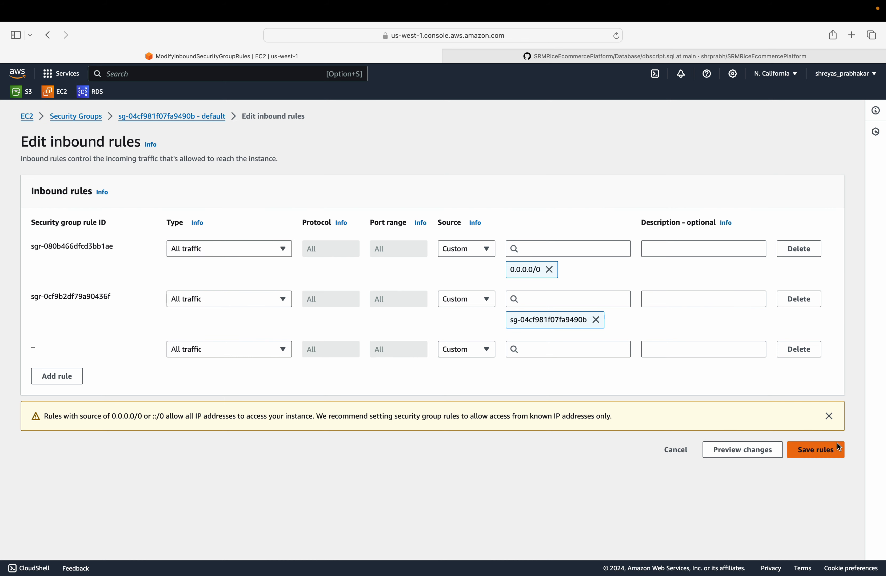
{"action": "left_click", "coordinate": [800, 355]}
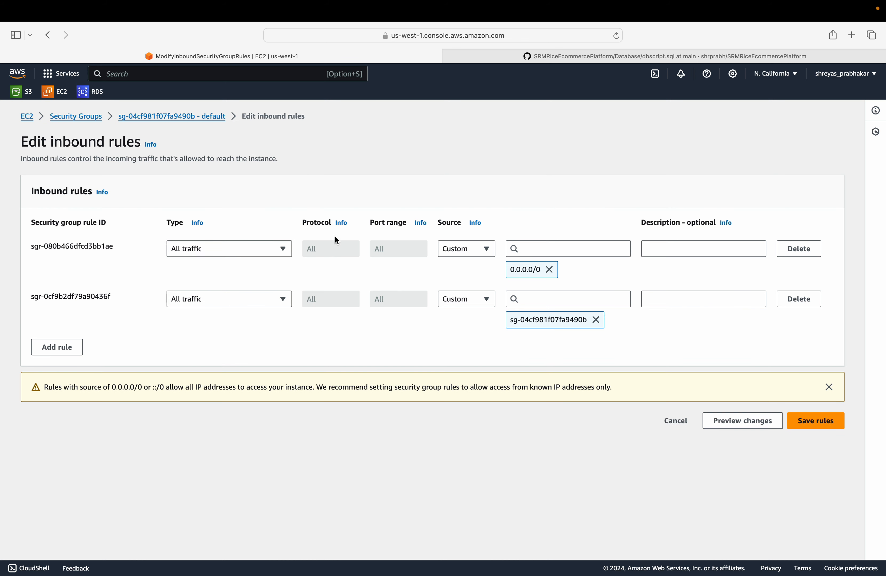
{"action": "left_click", "coordinate": [823, 417]}
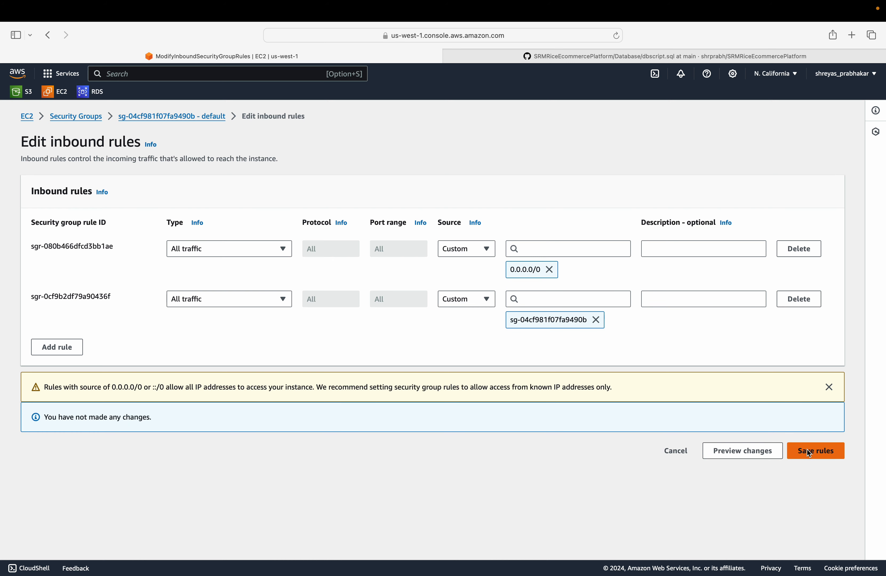
{"action": "left_click", "coordinate": [676, 451]}
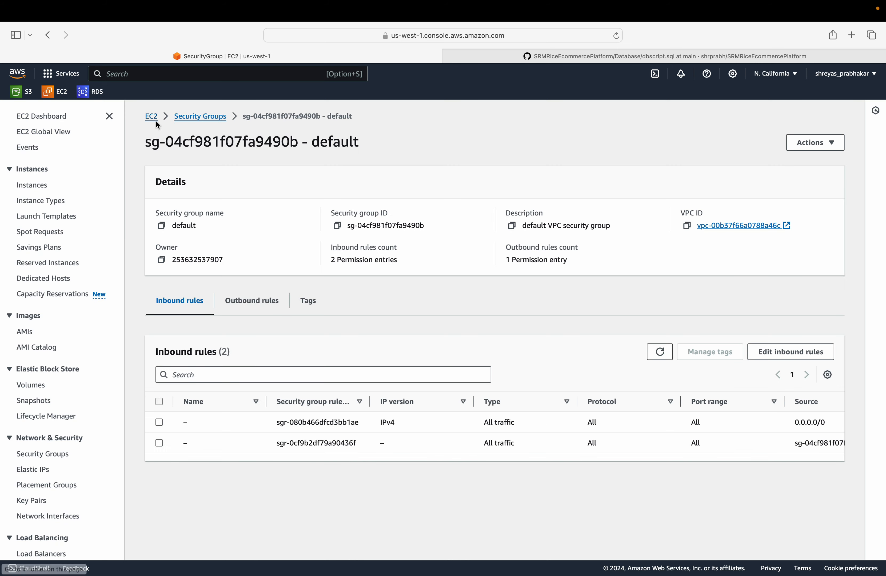
Step: Return to the full list of security groups
{"action": "left_click", "coordinate": [197, 119]}
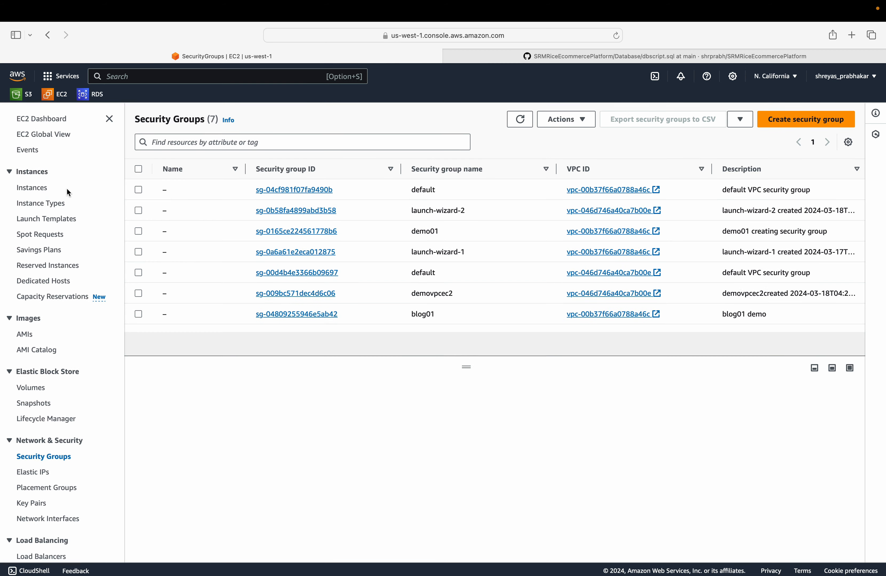
Step: Go back to the RDS databases list, reload it, and open the details of the ricemilldb instance
{"action": "left_click", "coordinate": [91, 92]}
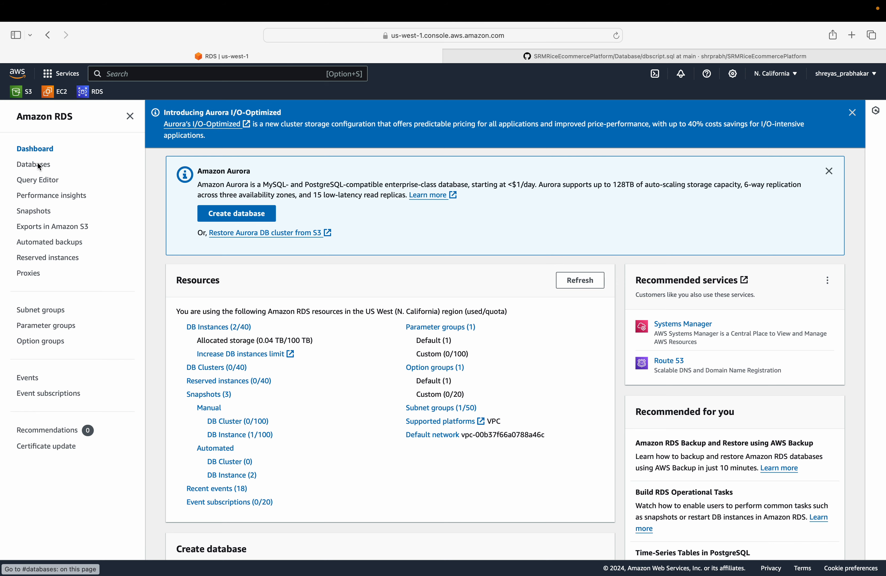
{"action": "left_click", "coordinate": [38, 164]}
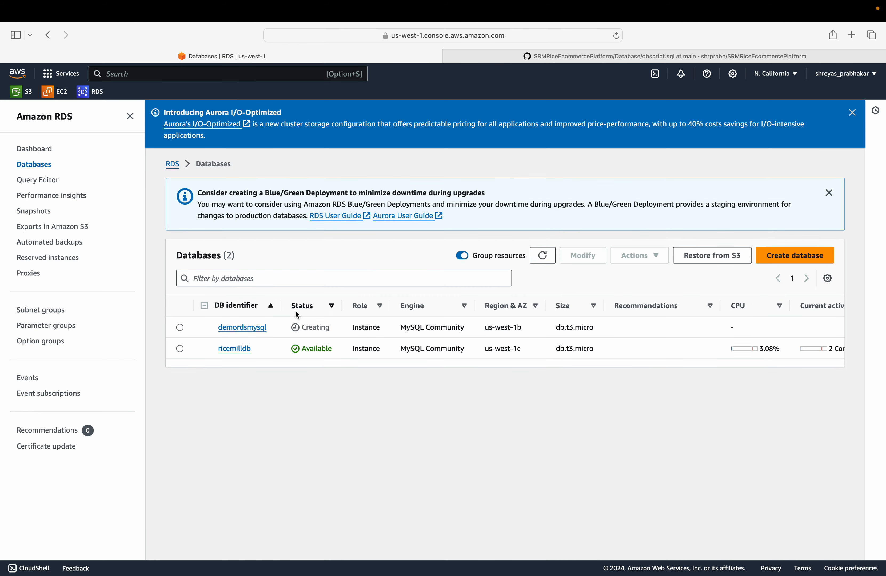
{"action": "left_click", "coordinate": [617, 36]}
{"action": "left_click", "coordinate": [236, 349]}
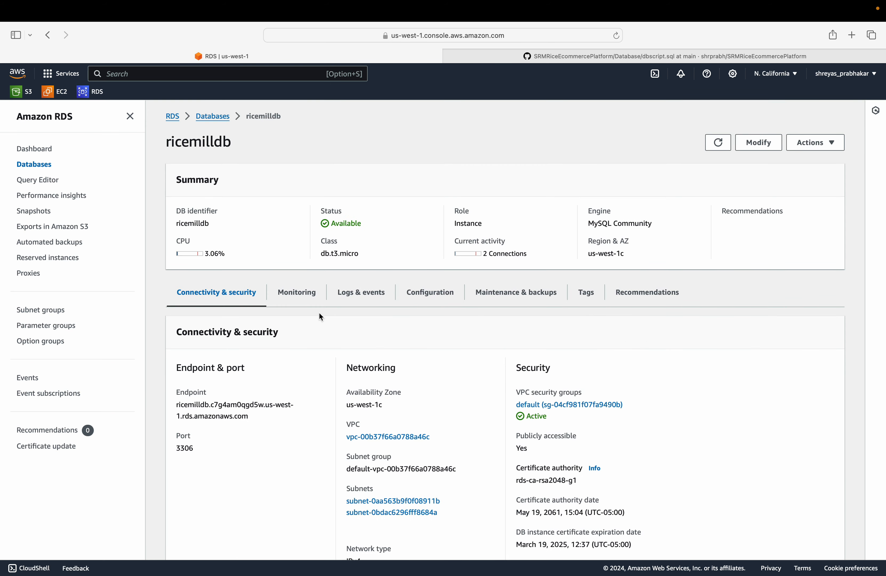
Step: Examine the CloudWatch monitoring graphs for ricemilldb, from disk usage and CPU credits to connections and freeable memory
{"action": "left_click", "coordinate": [304, 299]}
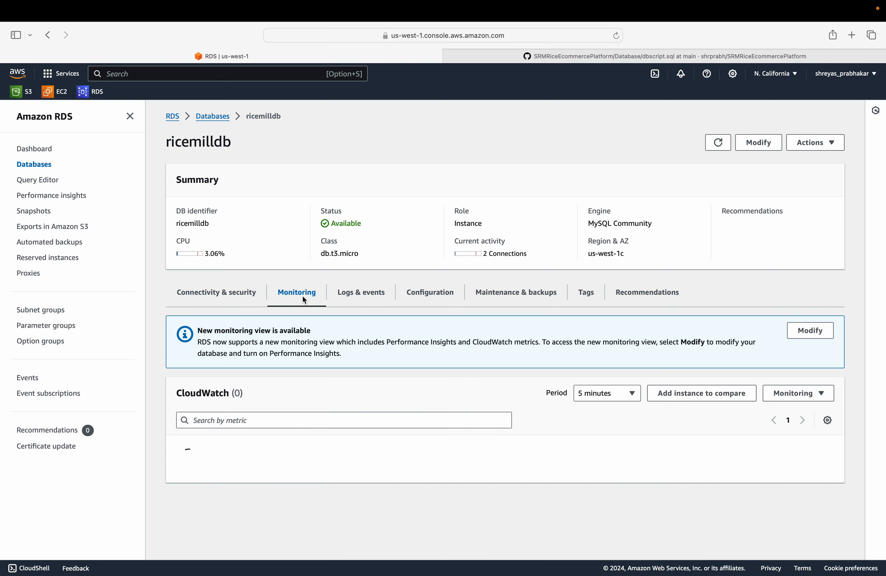
{"action": "scroll", "coordinate": [303, 297], "scroll_direction": "down", "scroll_amount": 3}
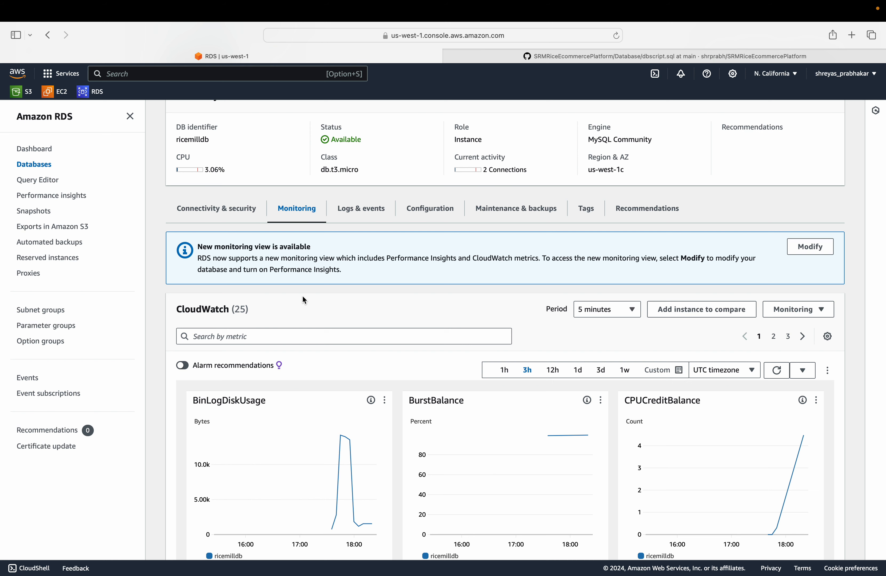
{"action": "scroll", "coordinate": [304, 300], "scroll_direction": "down", "scroll_amount": 1}
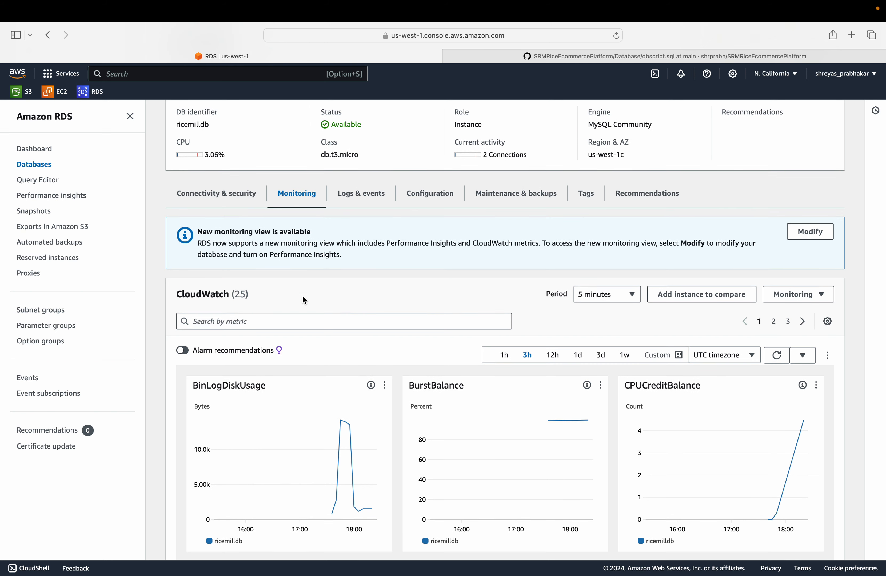
{"action": "scroll", "coordinate": [303, 299], "scroll_direction": "down", "scroll_amount": 3}
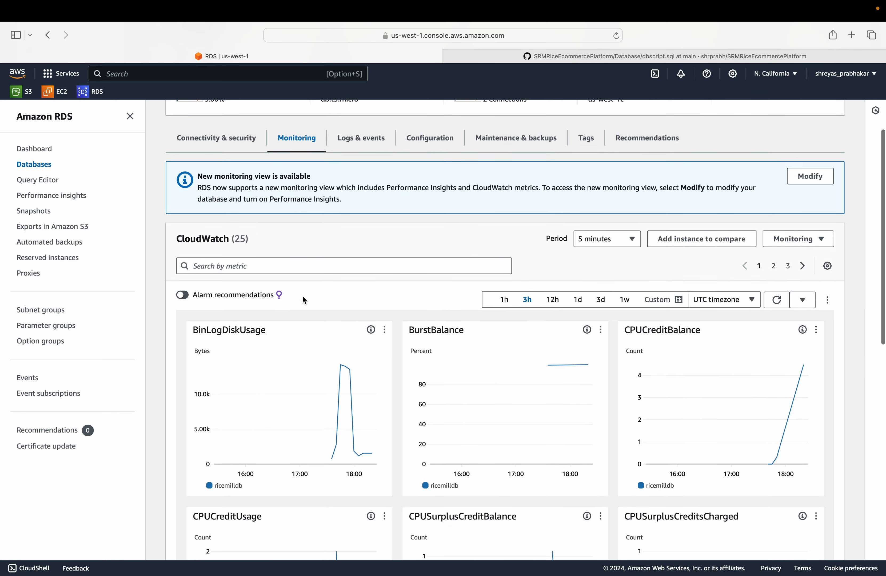
{"action": "scroll", "coordinate": [303, 299], "scroll_direction": "down", "scroll_amount": 14}
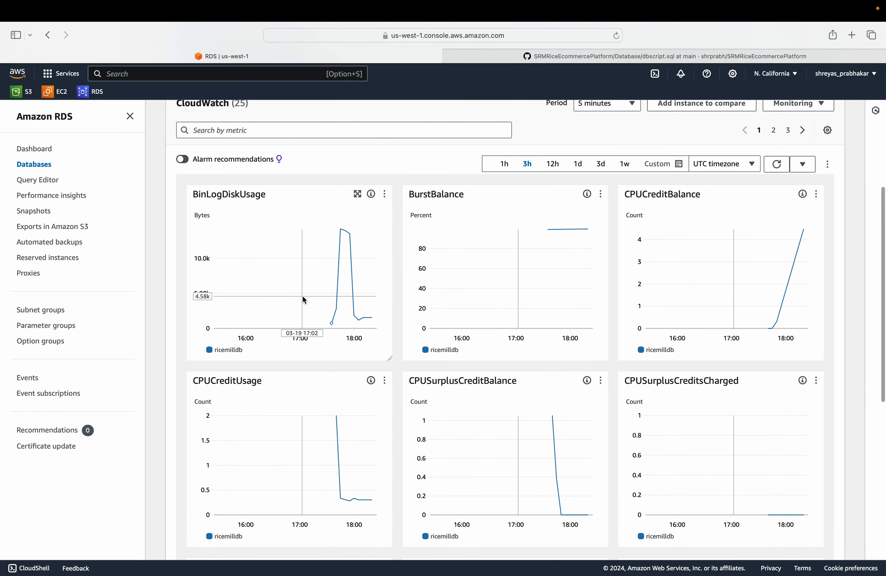
{"action": "scroll", "coordinate": [304, 300], "scroll_direction": "down", "scroll_amount": 6}
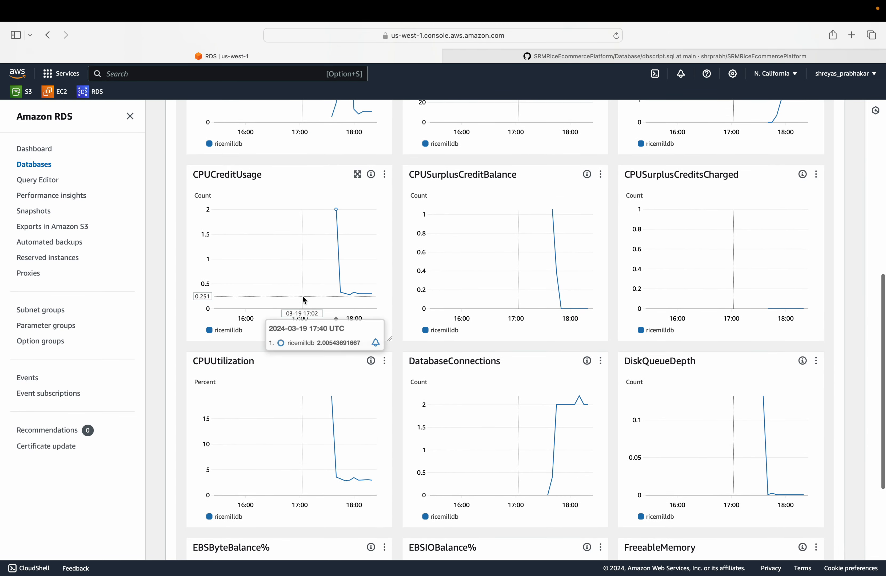
{"action": "scroll", "coordinate": [304, 299], "scroll_direction": "down", "scroll_amount": 10}
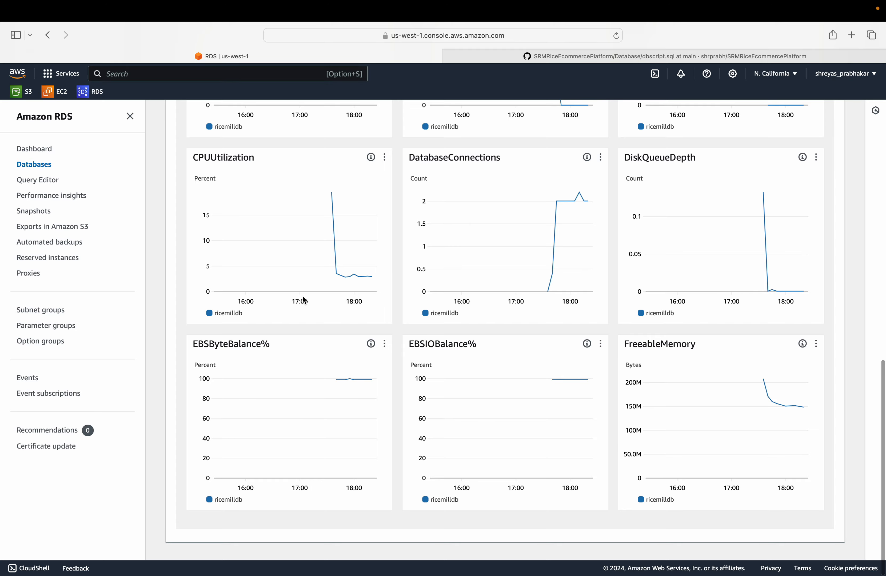
{"action": "scroll", "coordinate": [356, 397], "scroll_direction": "up", "scroll_amount": 20}
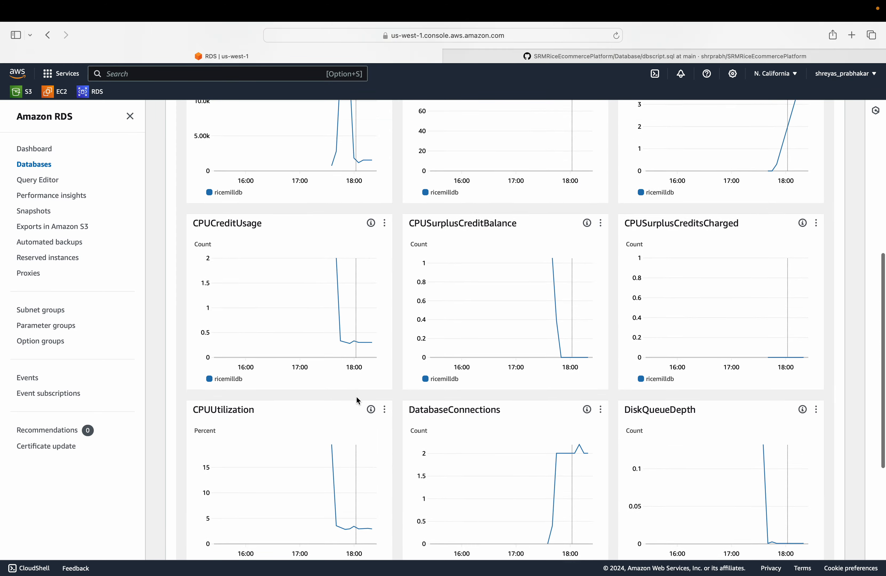
{"action": "scroll", "coordinate": [356, 396], "scroll_direction": "up", "scroll_amount": 7}
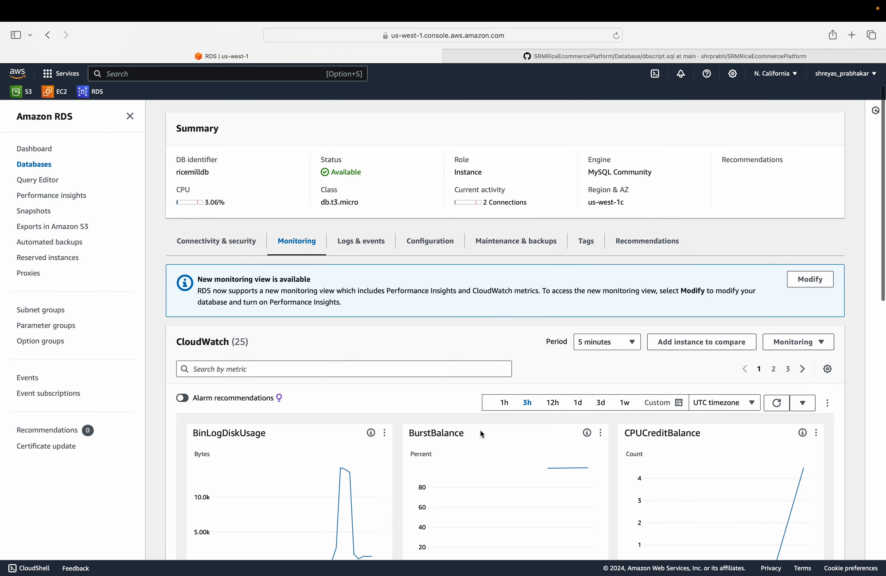
Step: Review ricemilldb's instance configuration and its connectivity and security details, including endpoint and port
{"action": "left_click", "coordinate": [424, 249]}
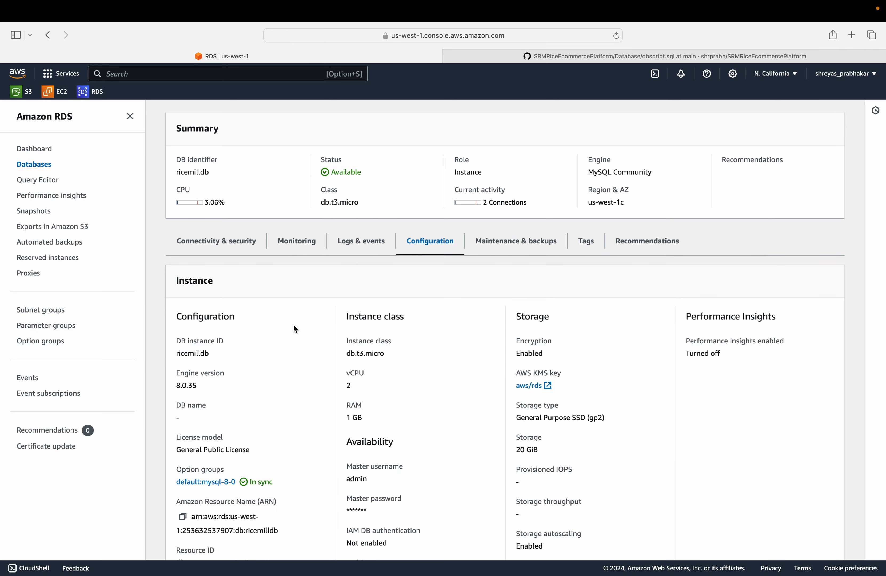
{"action": "scroll", "coordinate": [287, 353], "scroll_direction": "down", "scroll_amount": 1}
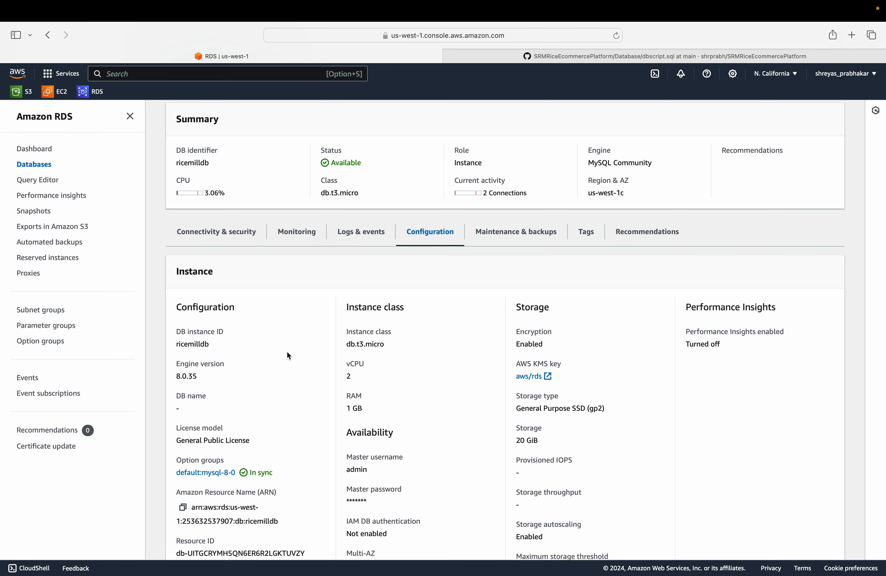
{"action": "scroll", "coordinate": [288, 355], "scroll_direction": "down", "scroll_amount": 3}
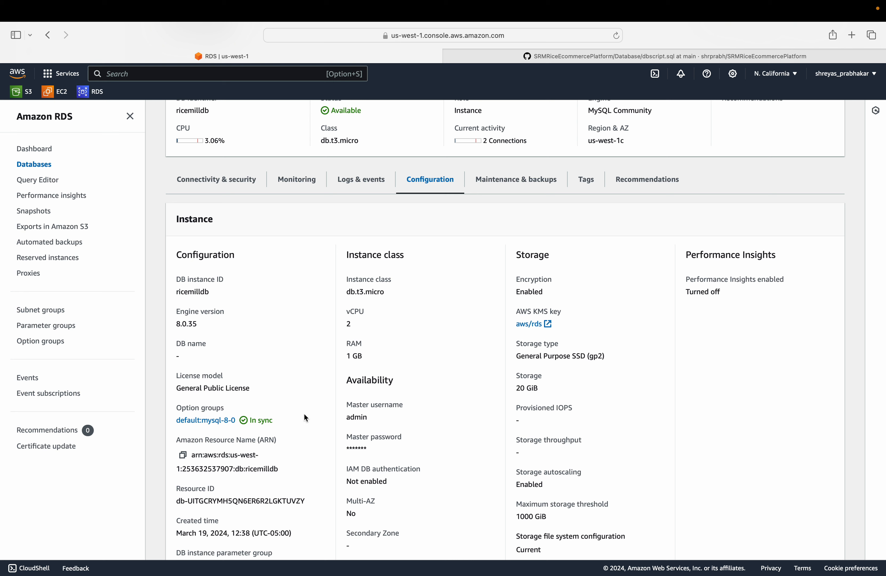
{"action": "left_click", "coordinate": [248, 181]}
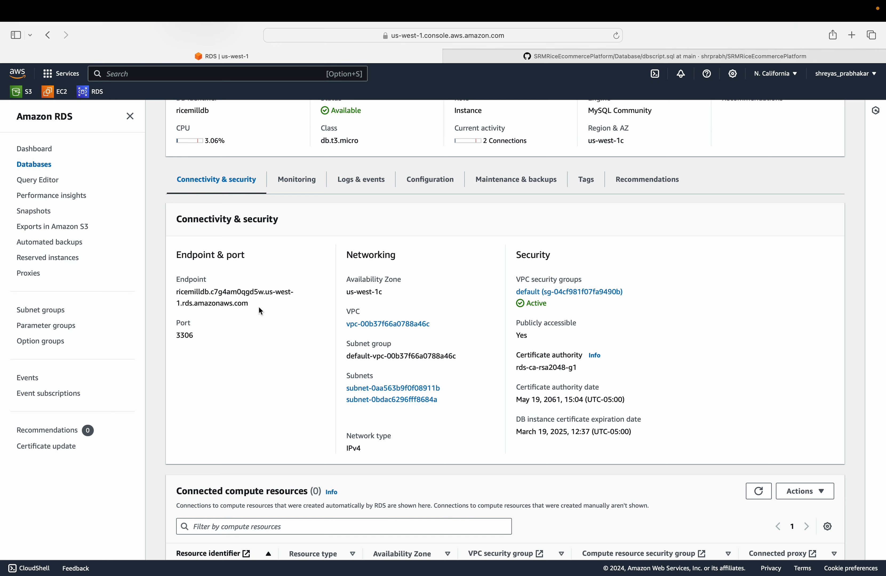
{"action": "scroll", "coordinate": [260, 310], "scroll_direction": "up", "scroll_amount": 3}
{"action": "scroll", "coordinate": [260, 311], "scroll_direction": "up", "scroll_amount": 1}
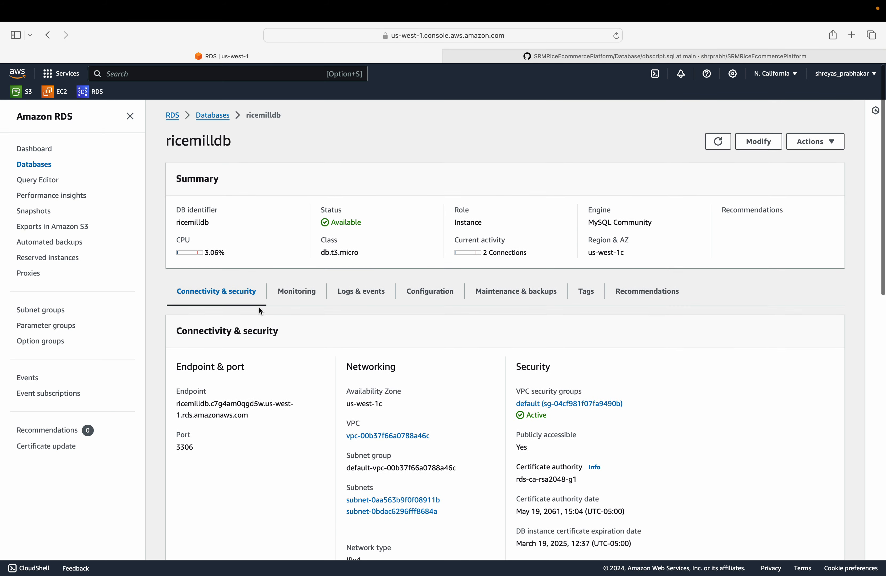
Step: Return to the databases list, reload it, and open the details of demordsmysql
{"action": "left_click", "coordinate": [215, 116]}
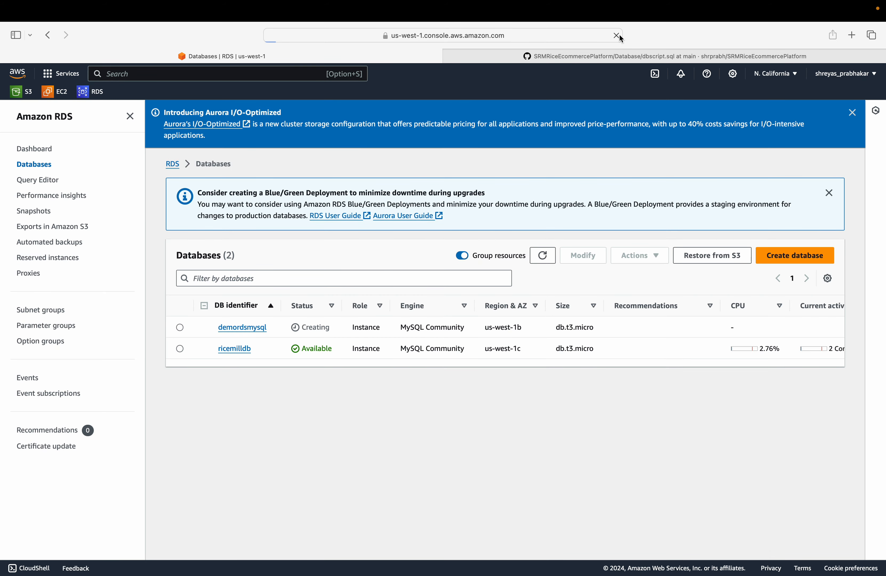
{"action": "left_click", "coordinate": [617, 36]}
{"action": "left_click", "coordinate": [255, 328]}
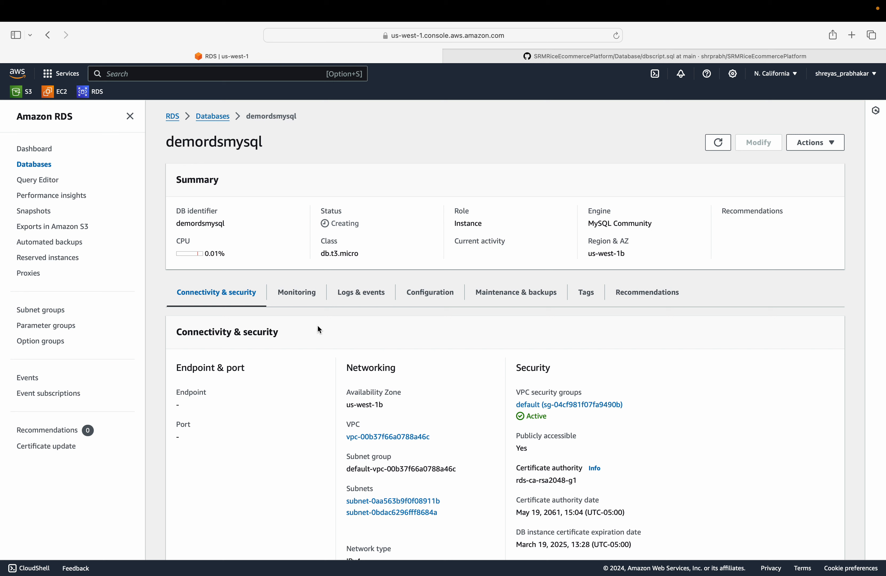
Step: Look over demordsmysql's monitoring graphs and configuration, ending on its connectivity and security details
{"action": "left_click", "coordinate": [312, 292]}
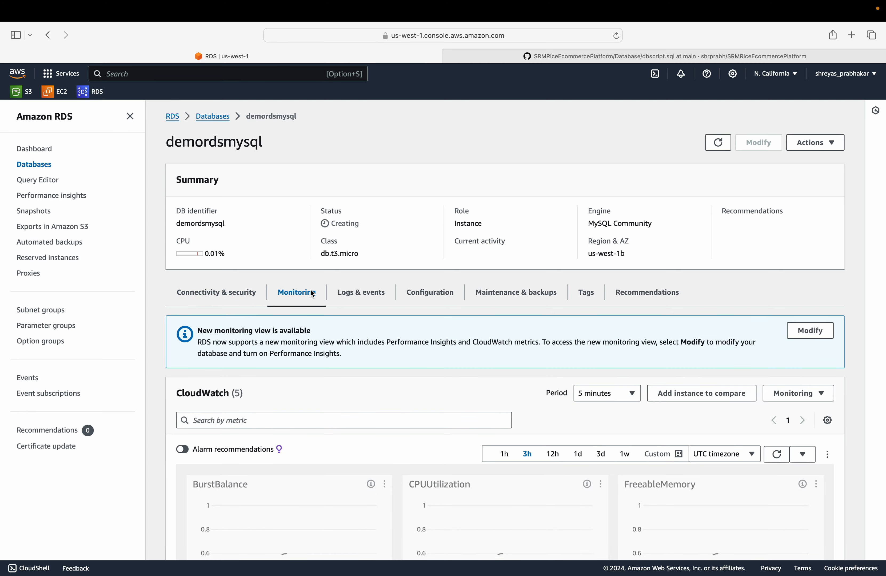
{"action": "scroll", "coordinate": [310, 289], "scroll_direction": "down", "scroll_amount": 3}
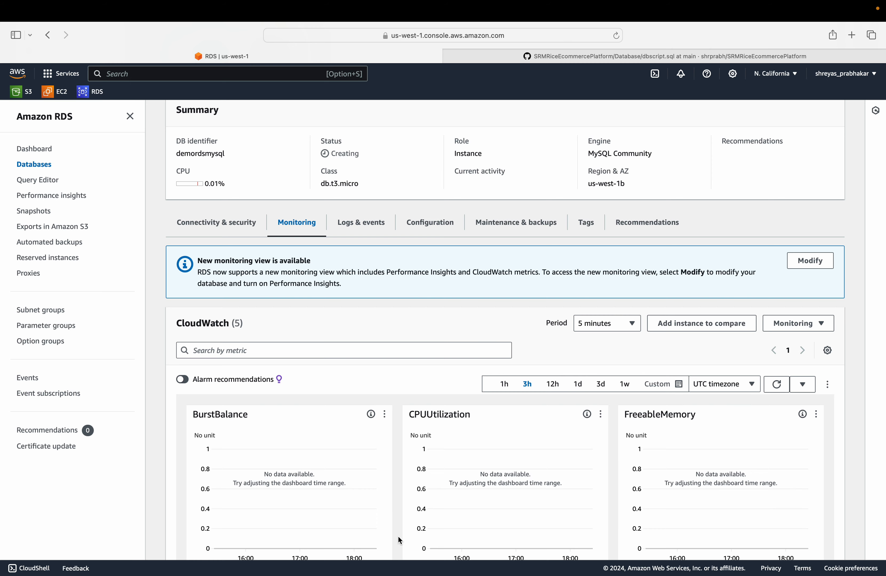
{"action": "scroll", "coordinate": [398, 535], "scroll_direction": "down", "scroll_amount": 3}
{"action": "scroll", "coordinate": [421, 431], "scroll_direction": "up", "scroll_amount": 5}
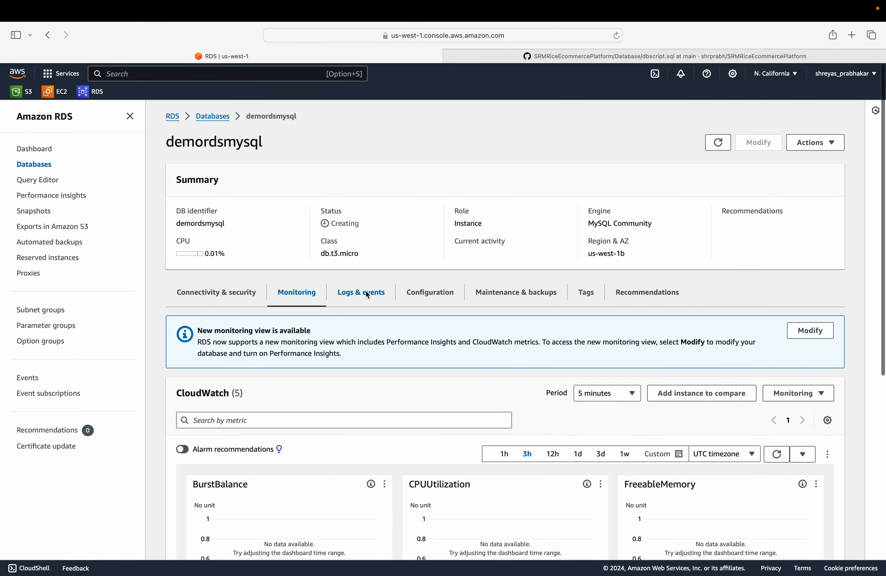
{"action": "left_click", "coordinate": [441, 298]}
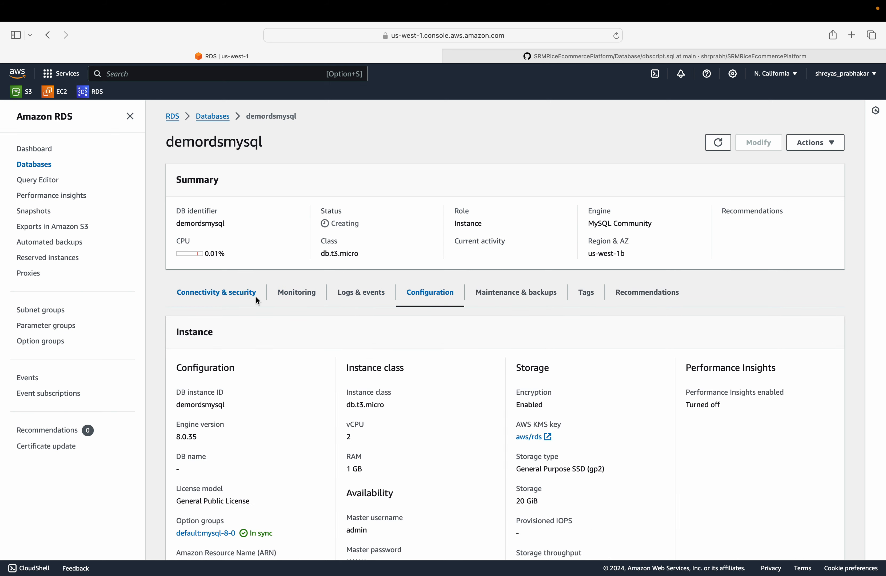
{"action": "left_click", "coordinate": [245, 297]}
{"action": "scroll", "coordinate": [414, 404], "scroll_direction": "up", "scroll_amount": 2}
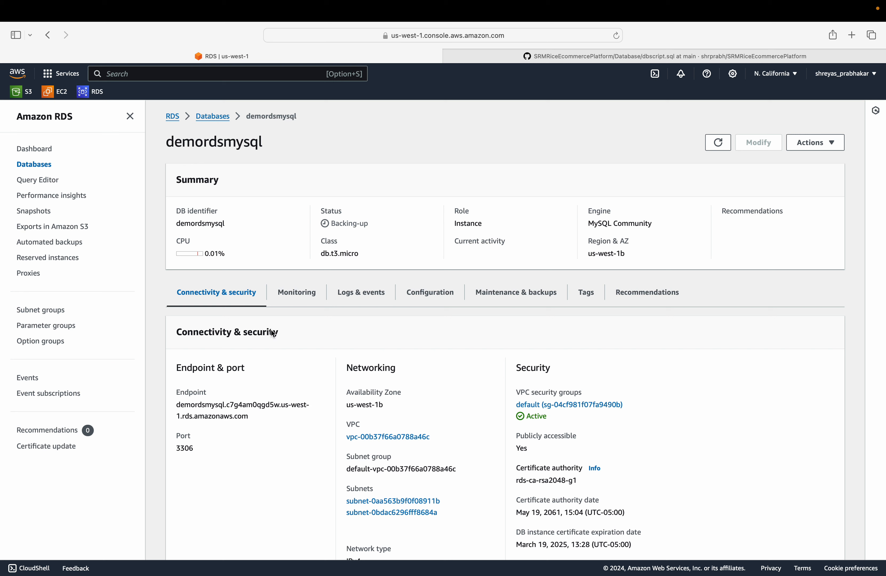
Step: Check demordsmysql's endpoint and port, and reload its page to check the instance status
{"action": "left_click_drag", "start_coordinate": [263, 414], "coordinate": [175, 405]}
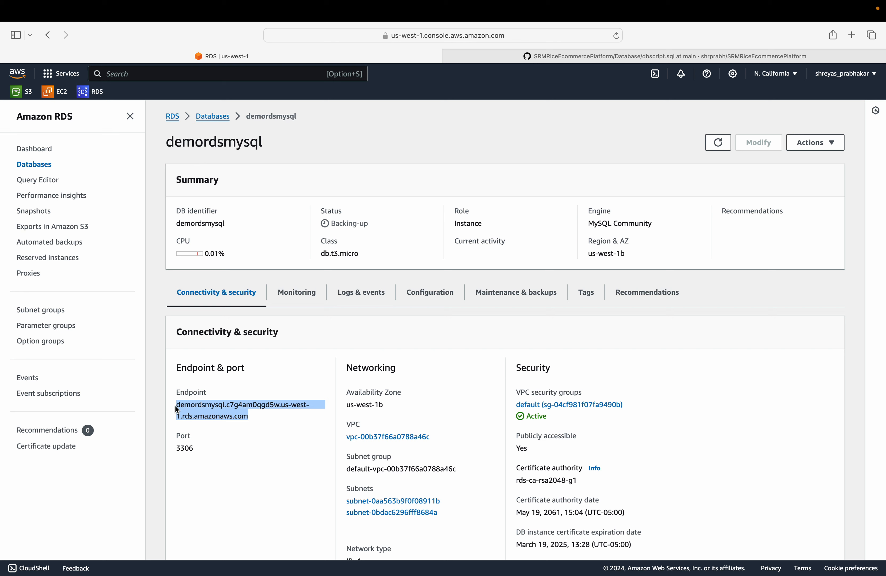
{"action": "left_click_drag", "start_coordinate": [202, 446], "coordinate": [173, 448]}
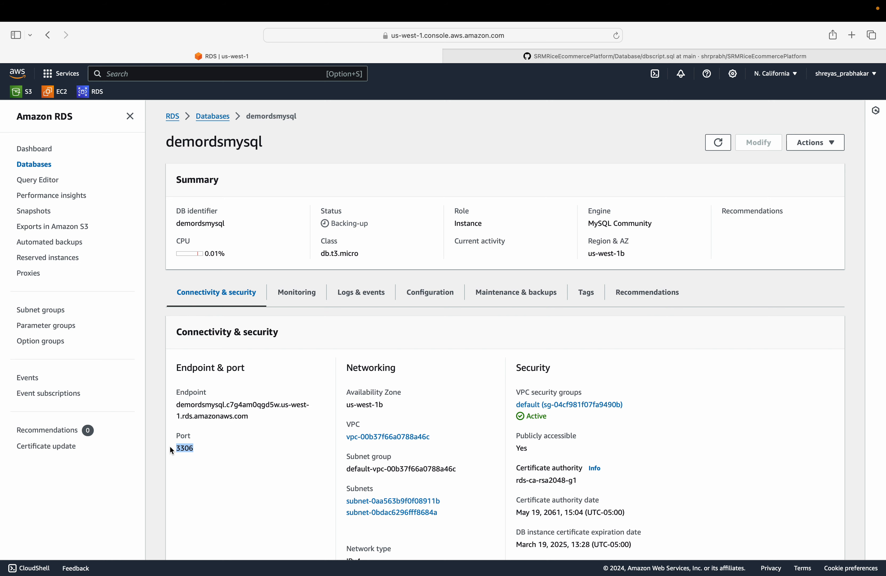
{"action": "left_click", "coordinate": [616, 36]}
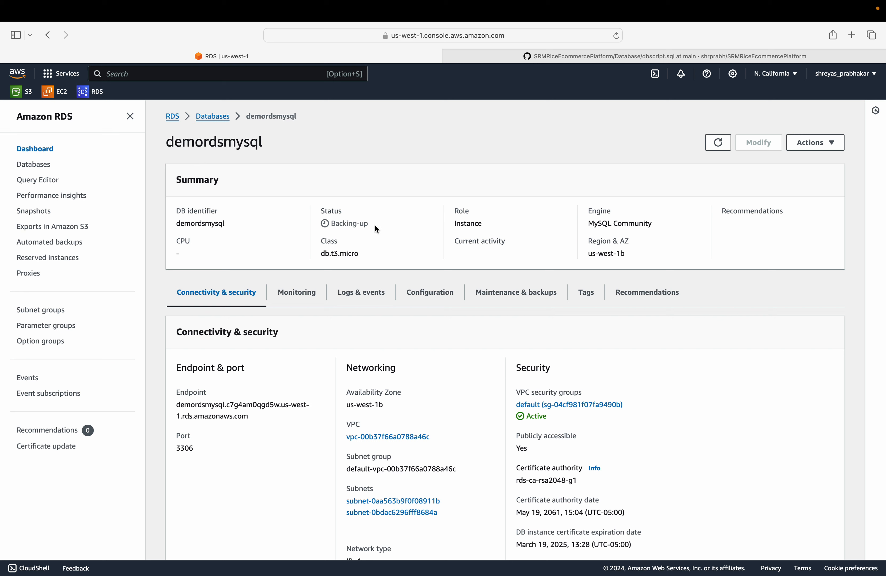
{"action": "left_click_drag", "start_coordinate": [375, 224], "coordinate": [328, 225]}
Step: Switch to MySQL Workbench and start a new connection from its home screen, naming it "RDM Aws Mysql Instance"
{"action": "key", "text": "ctrl+Left"}
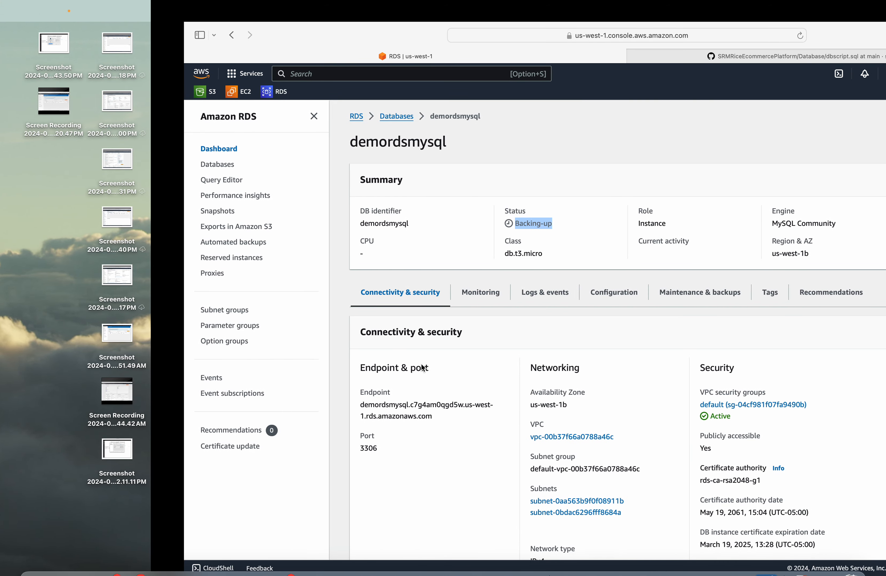
{"action": "key", "text": "ctrl+Right"}
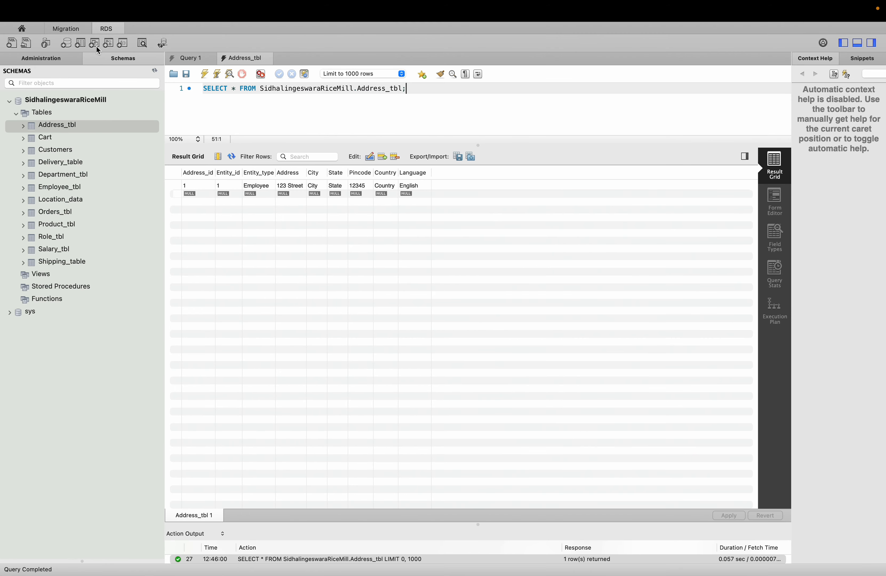
{"action": "left_click", "coordinate": [58, 59]}
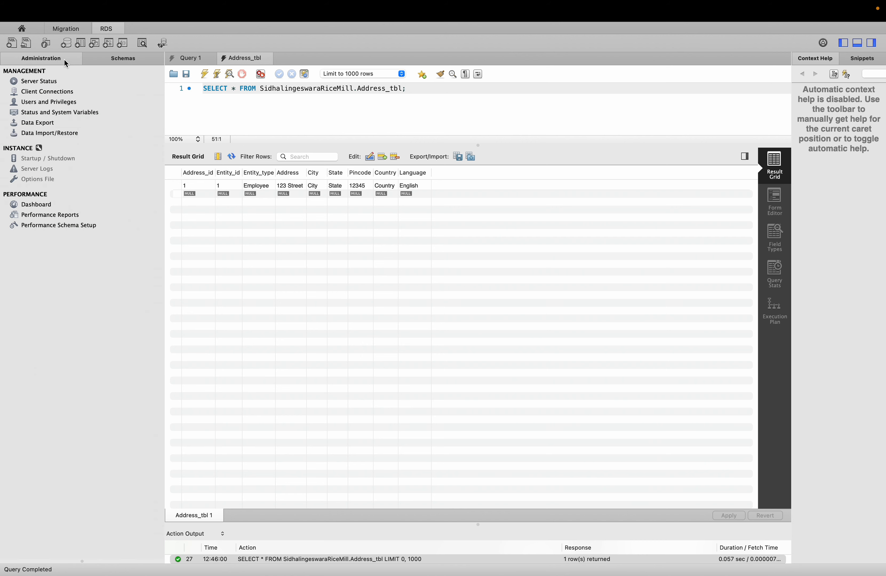
{"action": "left_click", "coordinate": [29, 29]}
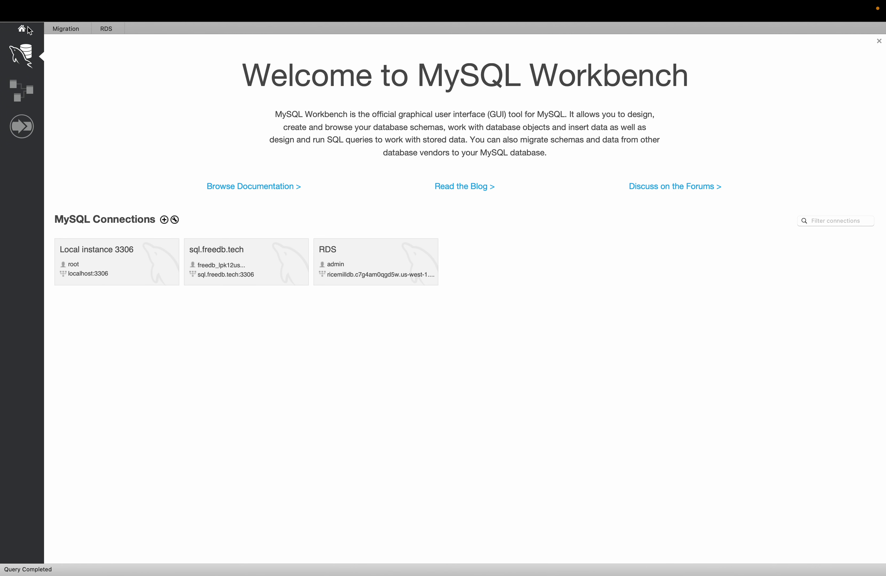
{"action": "left_click", "coordinate": [165, 220]}
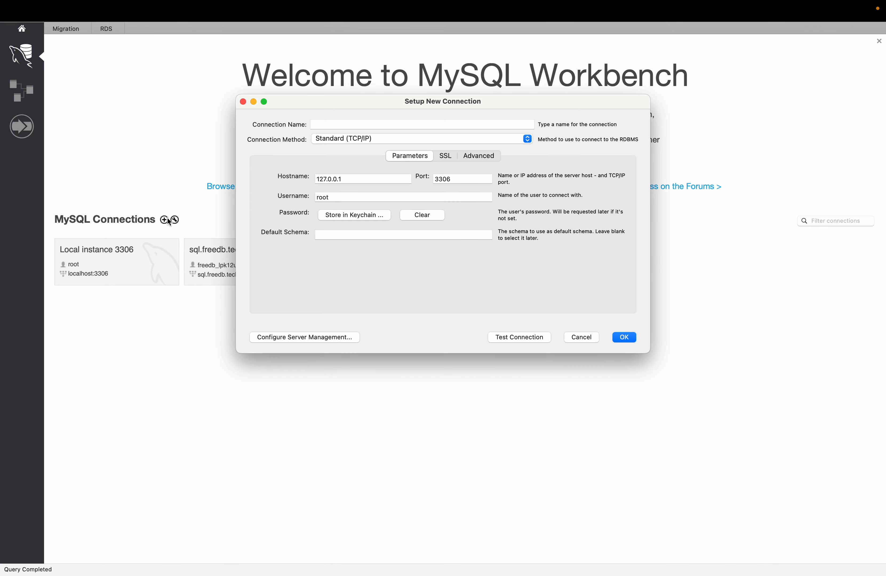
{"action": "left_click", "coordinate": [361, 123]}
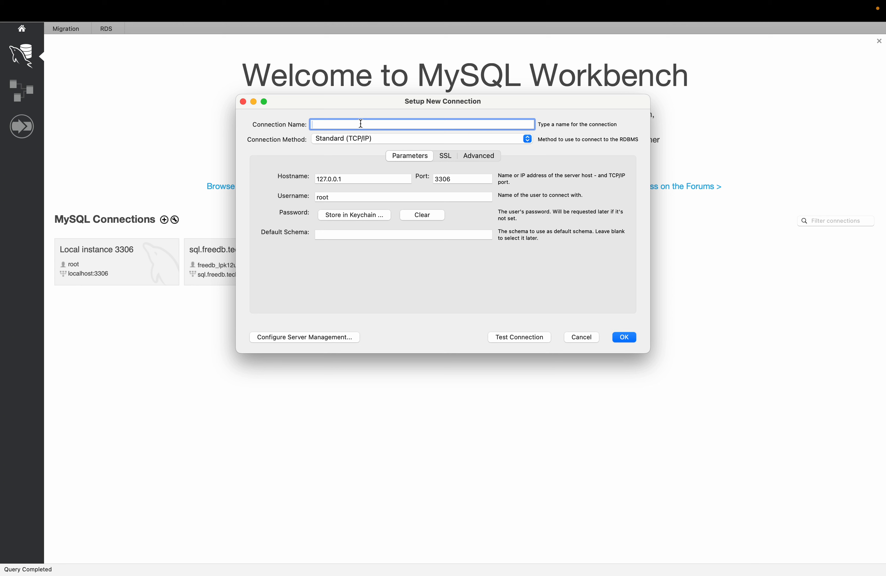
{"action": "type", "text": "RDM Aws Mysql Instance"}
Step: Copy demordsmysql's endpoint from the RDS console and set it as the new connection's hostname in MySQL Workbench, demordsmysql.c7g4am0qgd5w.us-west-1.rds.amazonaws.com
{"action": "key", "text": "ctrl+Left"}
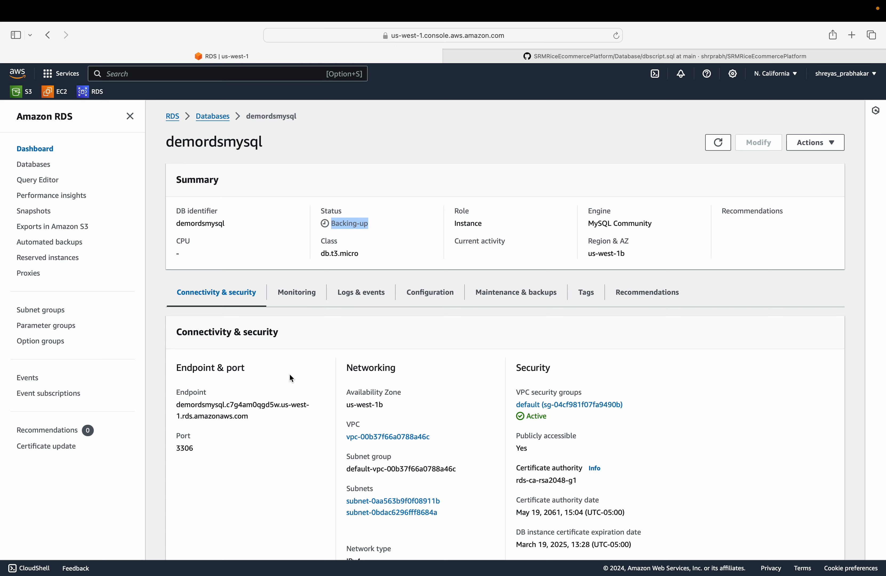
{"action": "left_click_drag", "start_coordinate": [264, 422], "coordinate": [170, 406]}
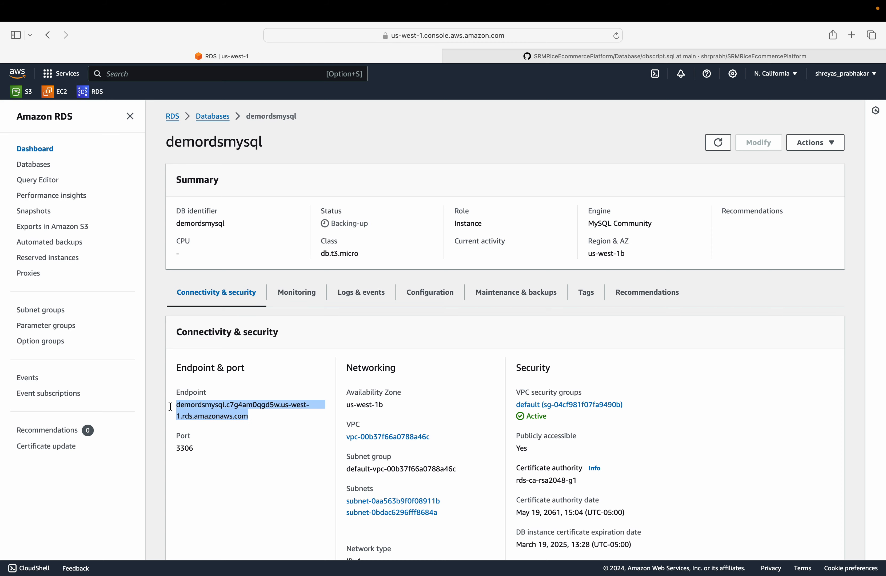
{"action": "key", "text": "ctrl+Right"}
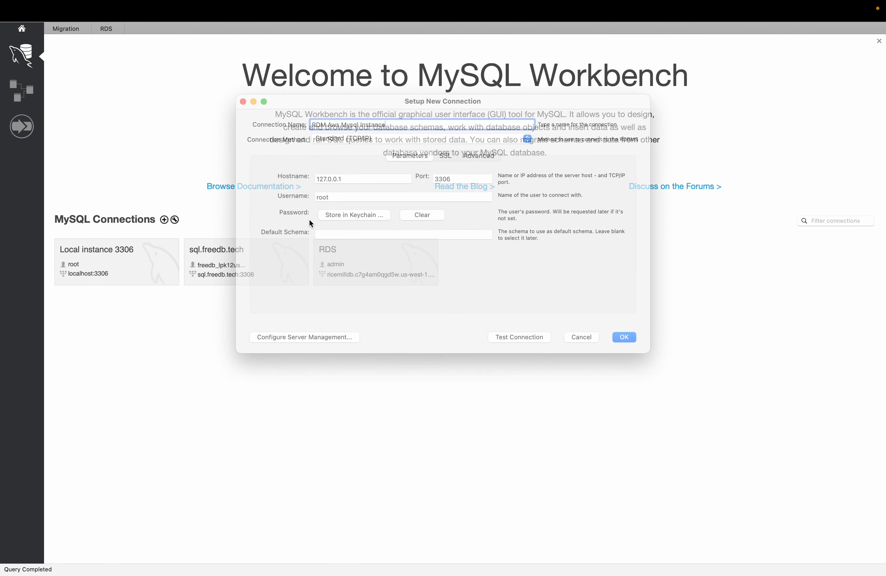
{"action": "left_click", "coordinate": [351, 177]}
{"action": "left_click_drag", "start_coordinate": [351, 177], "coordinate": [303, 177]}
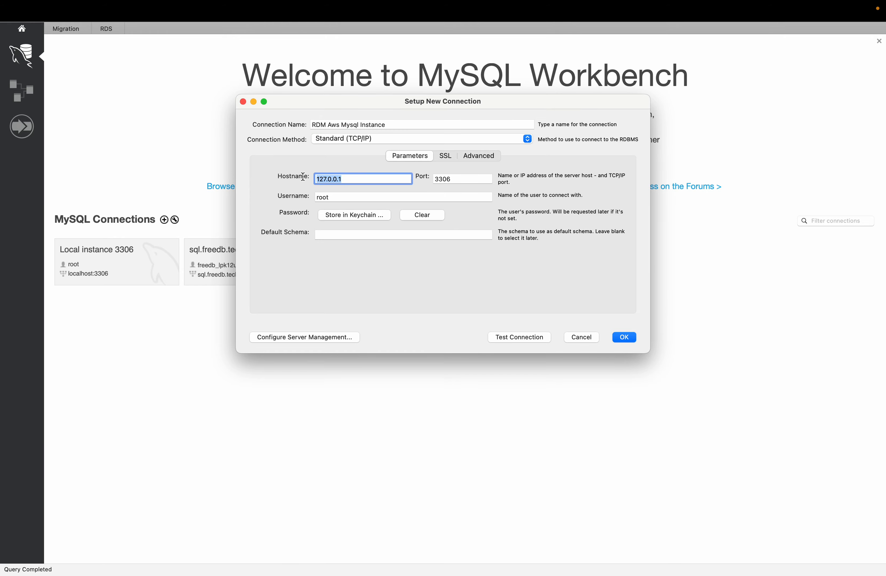
{"action": "key", "text": "super+v"}
Step: Compare demordsmysql's port in the RDS console with the port of the new Workbench connection
{"action": "key", "text": "ctrl+Left"}
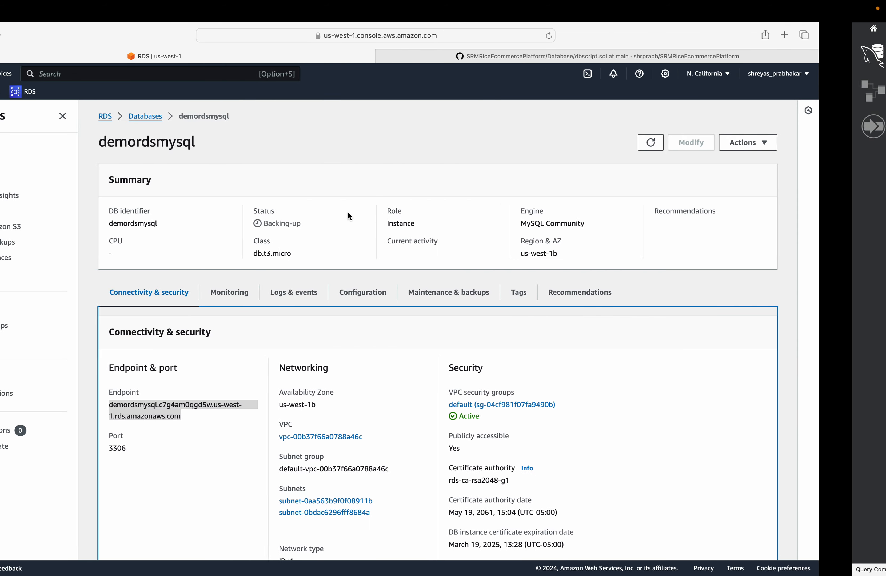
{"action": "left_click_drag", "start_coordinate": [200, 450], "coordinate": [179, 449]}
{"action": "key", "text": "ctrl+Right"}
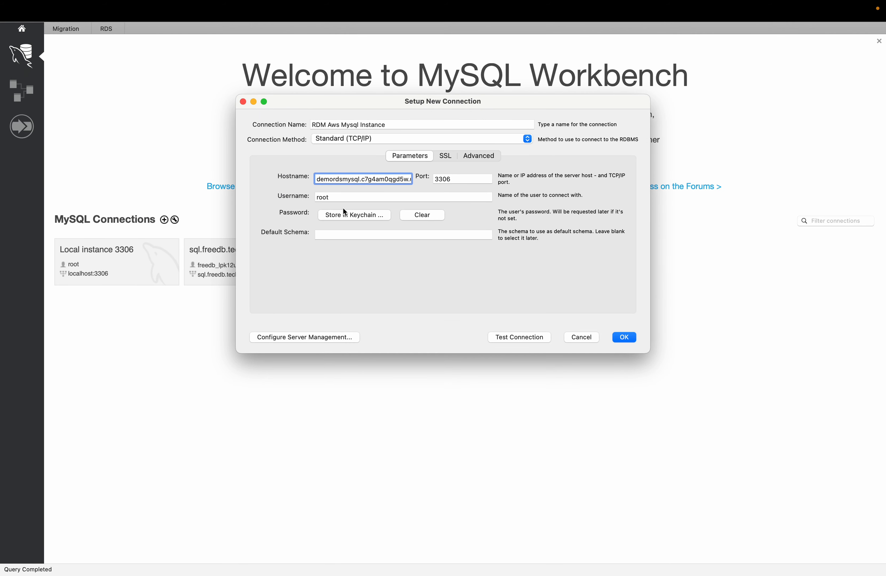
Step: Copy the master username admin from demordsmysql's configuration in the RDS console and set it as the Workbench connection's username
{"action": "key", "text": "ctrl+Left"}
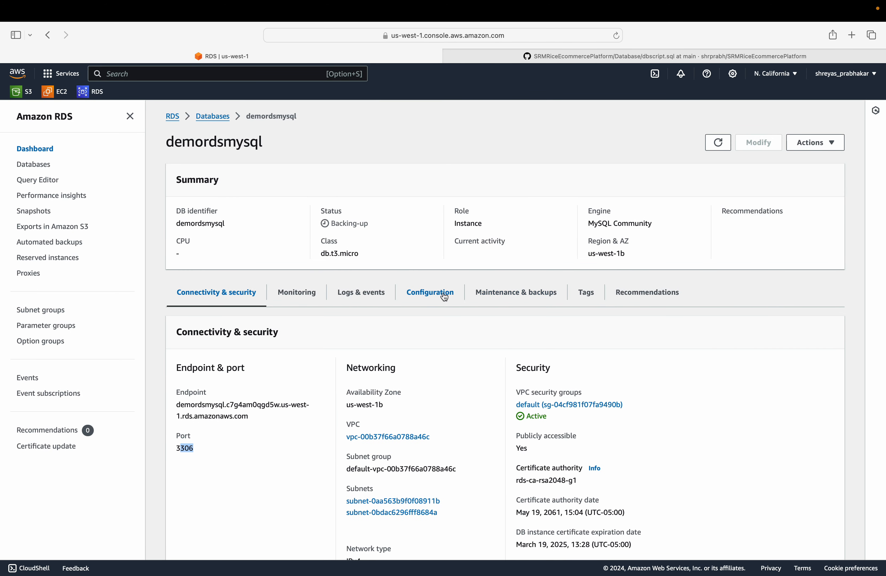
{"action": "left_click", "coordinate": [444, 296]}
{"action": "scroll", "coordinate": [414, 397], "scroll_direction": "down", "scroll_amount": 5}
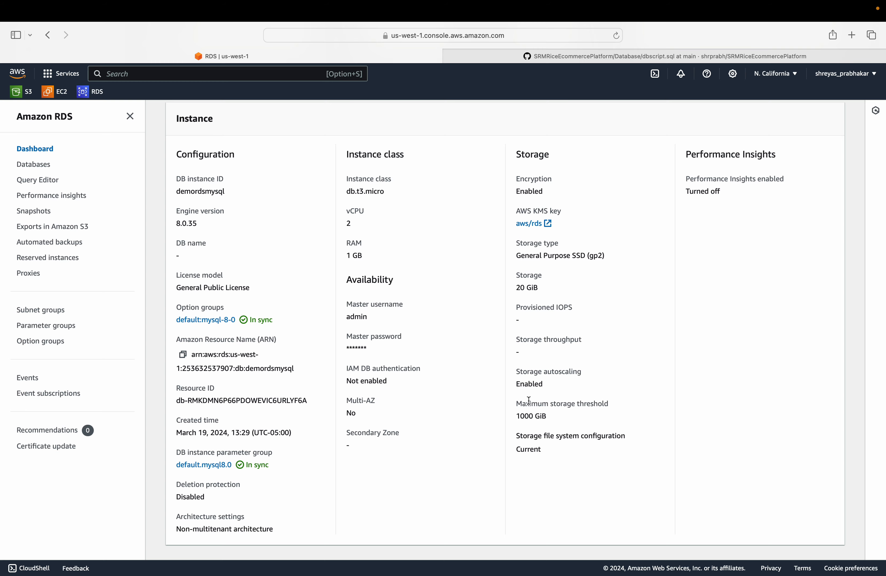
{"action": "left_click_drag", "start_coordinate": [402, 317], "coordinate": [341, 317]}
{"action": "key", "text": "super+c"}
{"action": "key", "text": "ctrl+Right"}
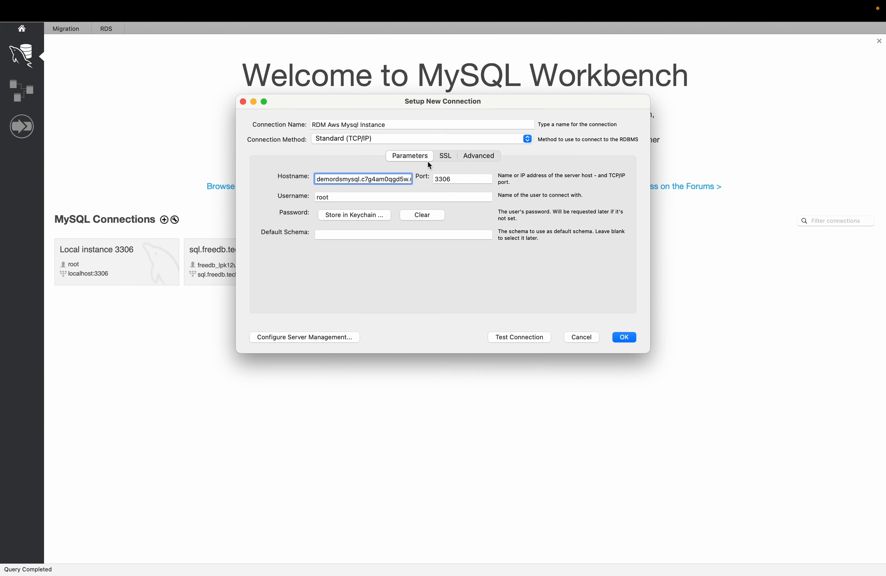
{"action": "left_click_drag", "start_coordinate": [348, 196], "coordinate": [296, 197]}
{"action": "key", "text": "super+v"}
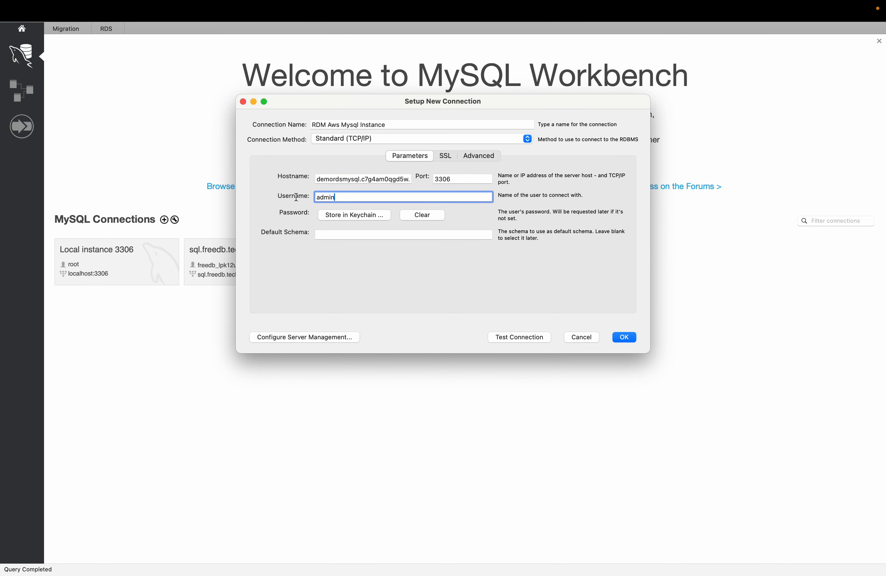
Step: Return to the RDS console, review the inbound rules of demordsmysql's VPC security group, and reload the instance page to check its status
{"action": "key", "text": "ctrl+Left"}
{"action": "scroll", "coordinate": [407, 291], "scroll_direction": "up", "scroll_amount": 3}
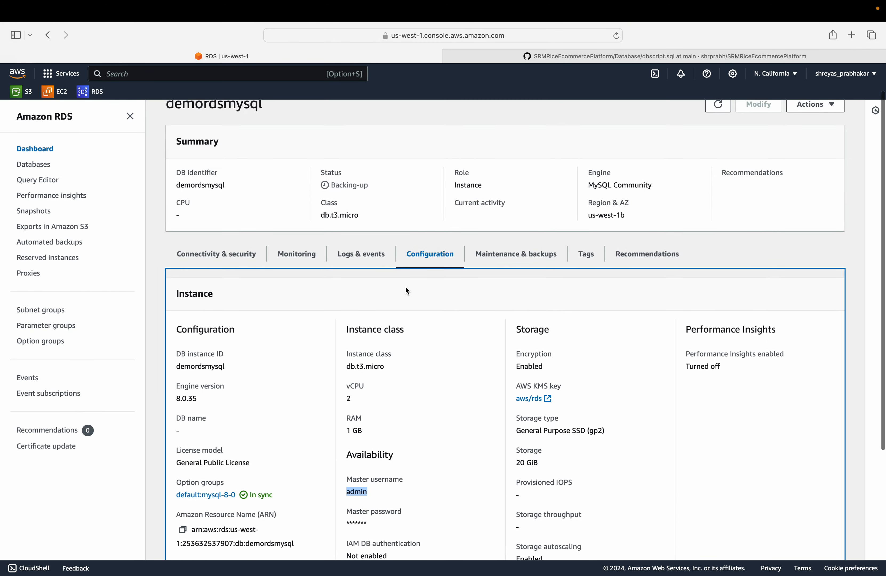
{"action": "left_click", "coordinate": [204, 258]}
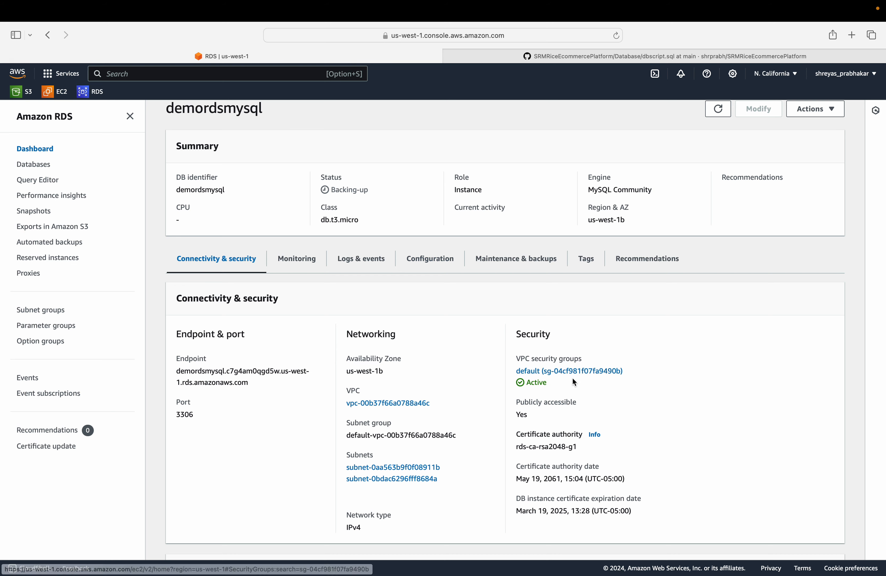
{"action": "left_click", "coordinate": [568, 371]}
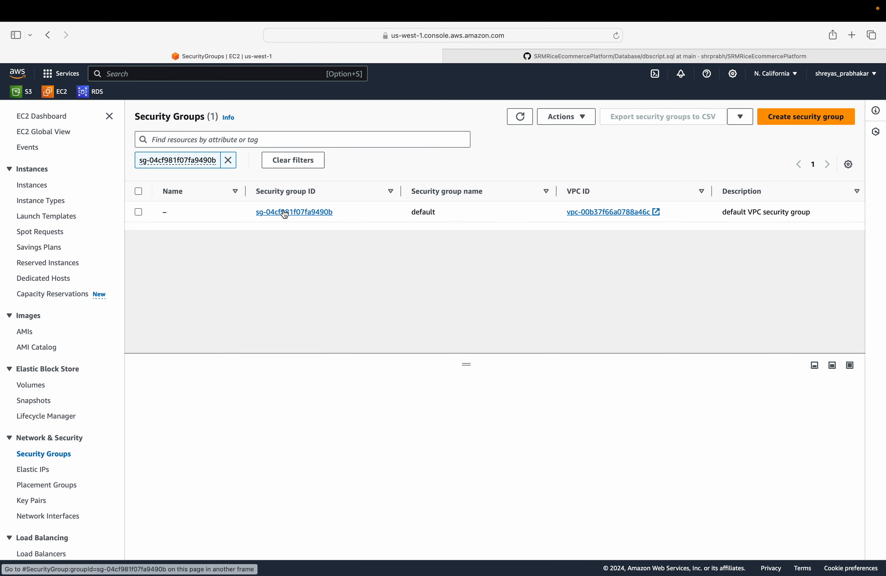
{"action": "left_click", "coordinate": [282, 209]}
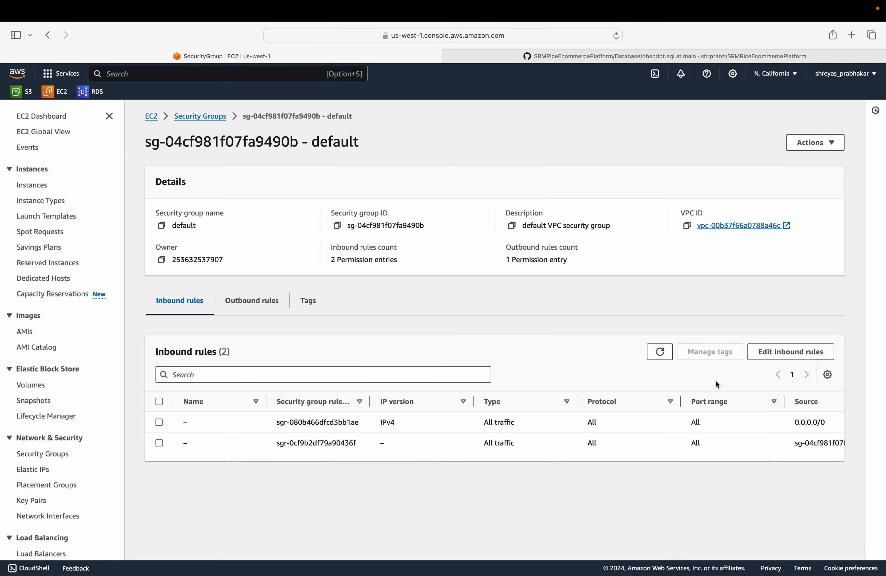
{"action": "scroll", "coordinate": [426, 434], "scroll_direction": "right", "scroll_amount": 3}
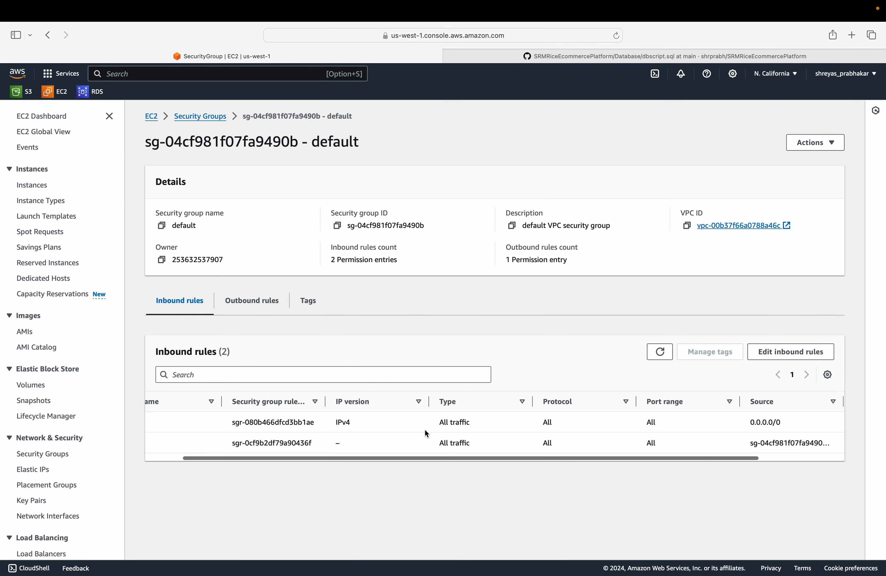
{"action": "scroll", "coordinate": [459, 419], "scroll_direction": "right", "scroll_amount": 4}
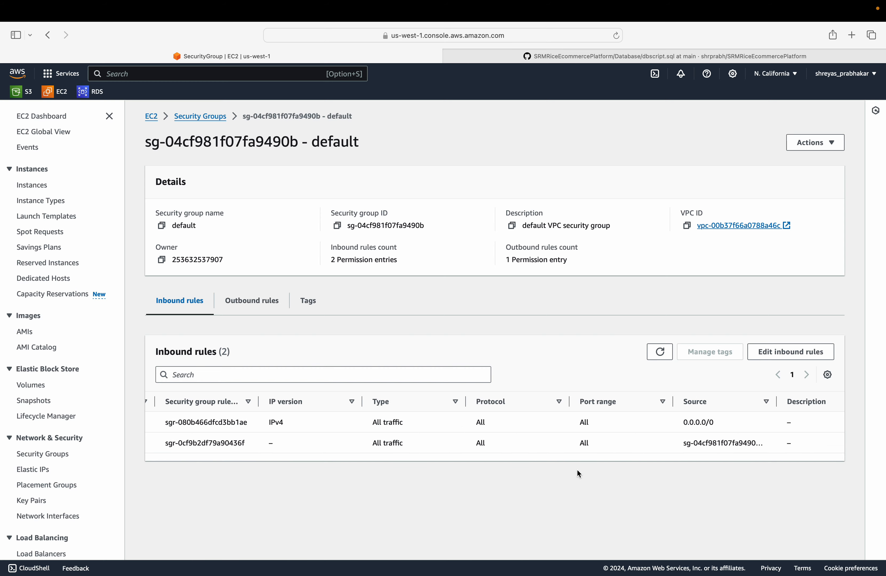
{"action": "scroll", "coordinate": [579, 474], "scroll_direction": "left", "scroll_amount": 5}
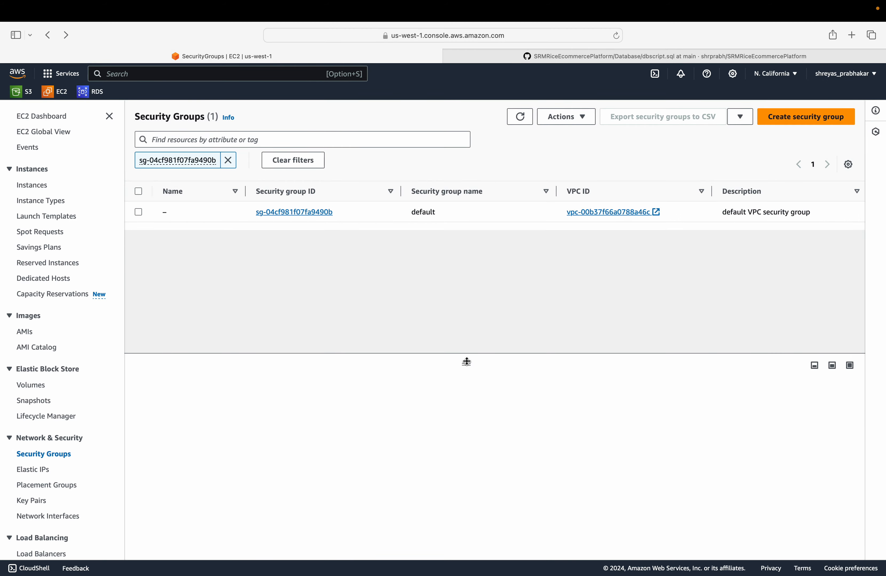
{"action": "scroll", "coordinate": [466, 361], "scroll_direction": "left", "scroll_amount": 3}
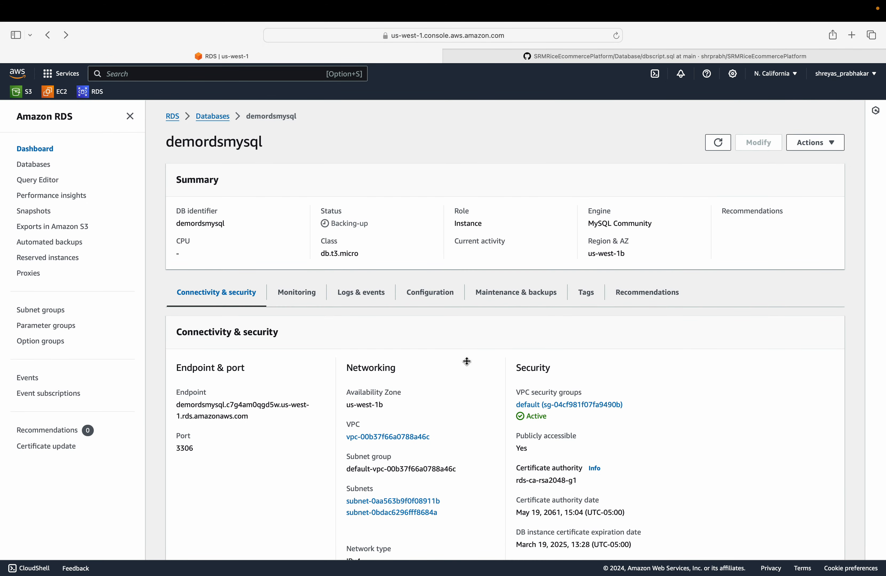
{"action": "left_click", "coordinate": [616, 35]}
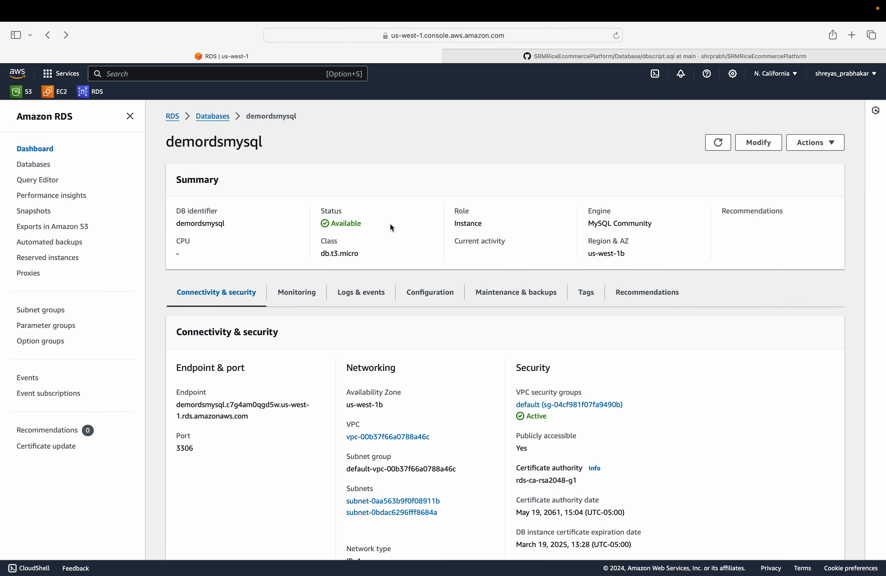
Step: Switch to MySQL Workbench and test the new connection, entering the database password for the admin user
{"action": "key", "text": "ctrl+Right"}
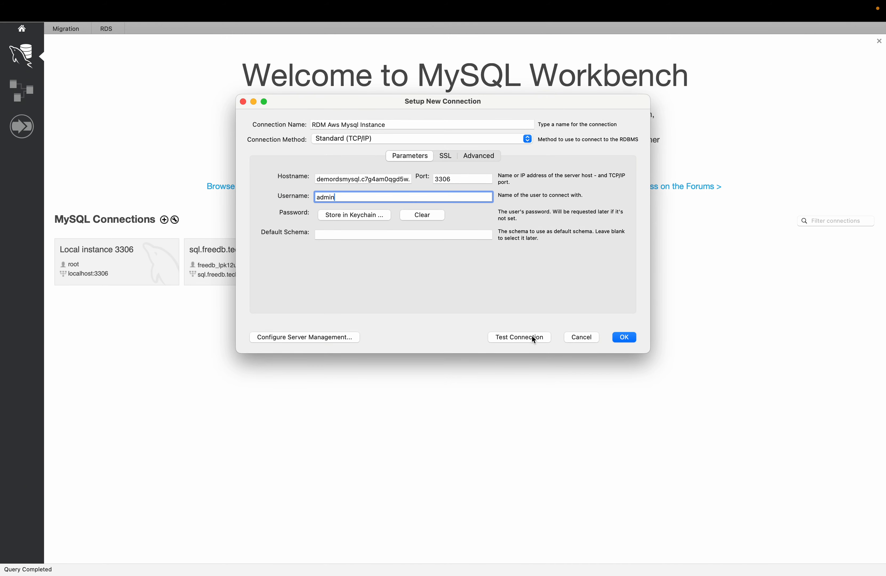
{"action": "left_click", "coordinate": [532, 336]}
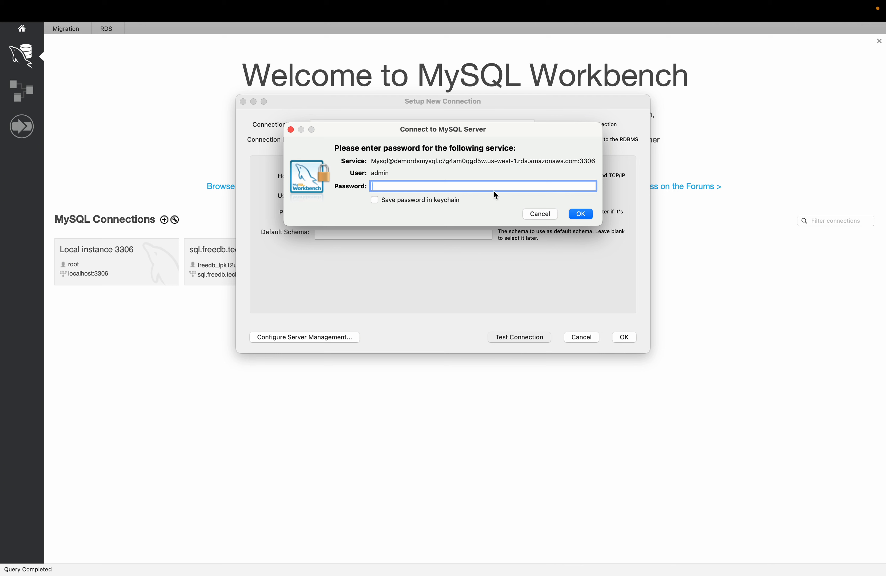
{"action": "type", "text": "•••••••••"}
{"action": "left_click", "coordinate": [587, 215]}
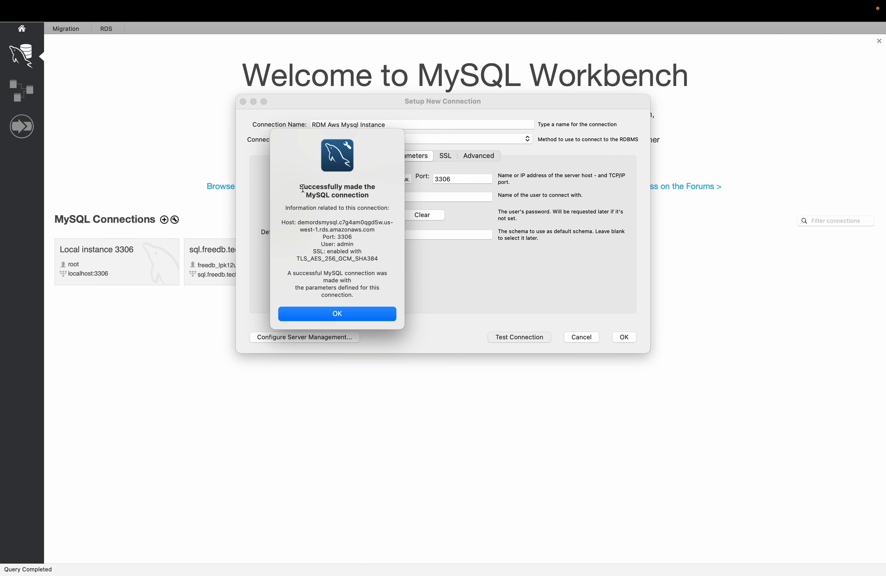
{"action": "left_click", "coordinate": [361, 318]}
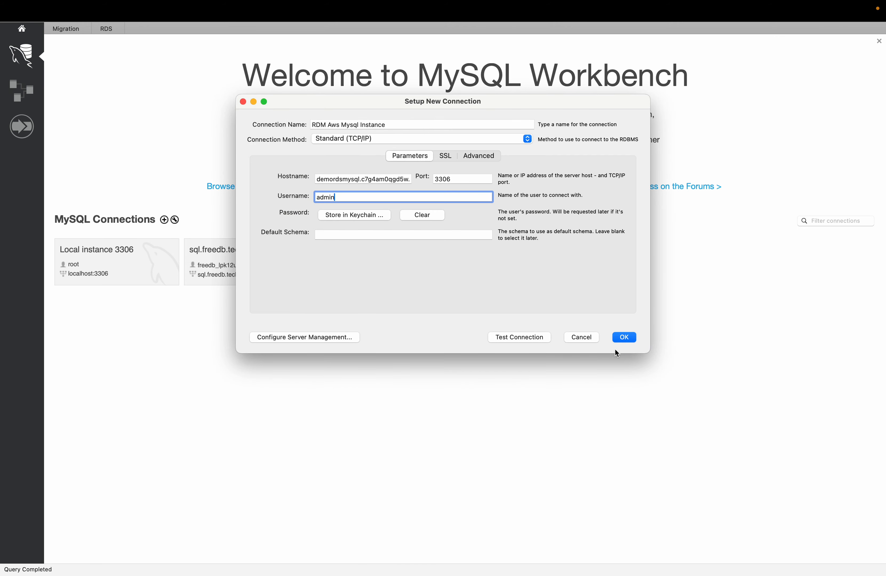
Step: Save the RDM Aws Mysql Instance connection and open it from the home screen
{"action": "left_click", "coordinate": [624, 336]}
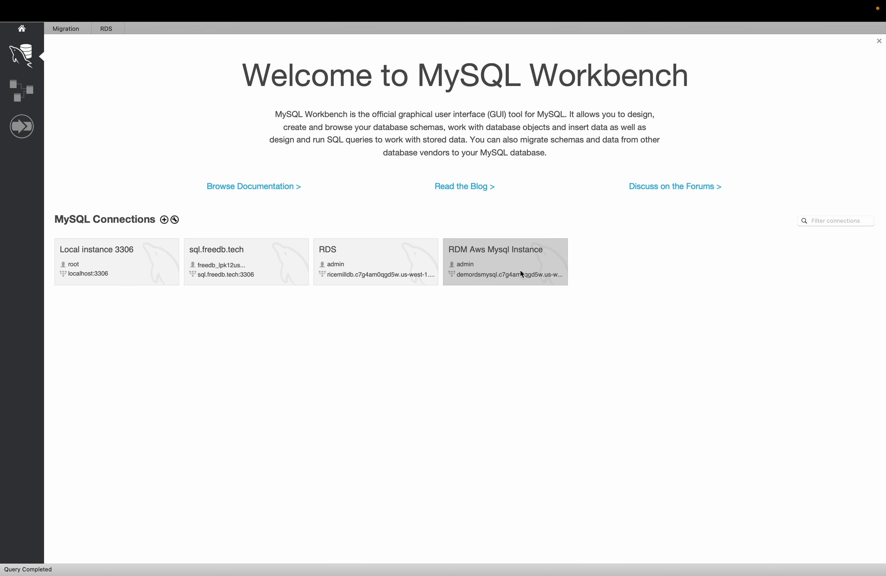
{"action": "left_click", "coordinate": [505, 257]}
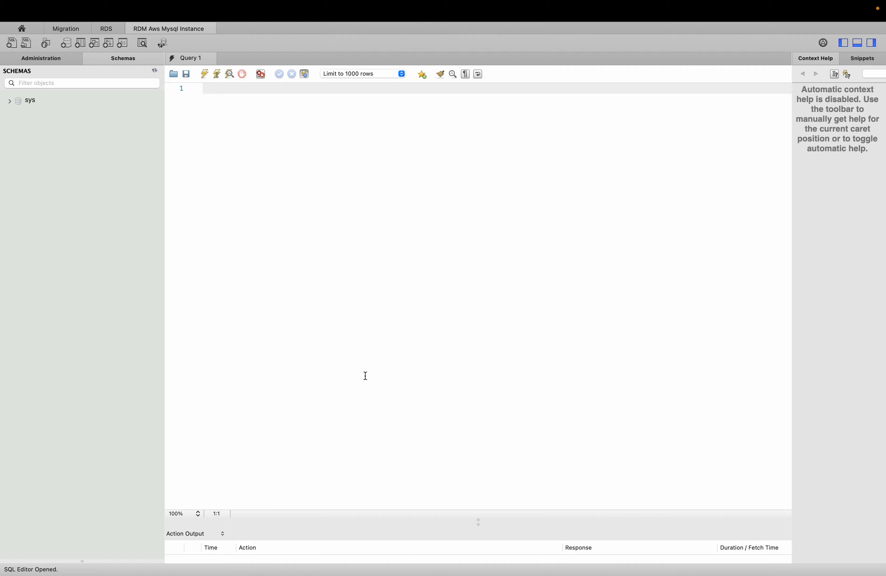
Step: Copy the contents of dbscript.sql from the GitHub page into the Workbench query editor and execute the script
{"action": "key", "text": "ctrl+Left"}
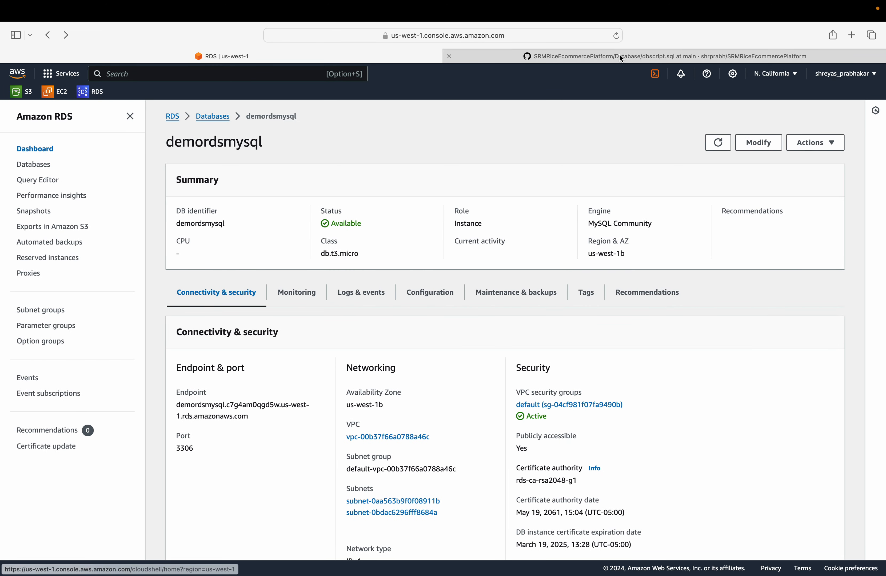
{"action": "left_click", "coordinate": [619, 54]}
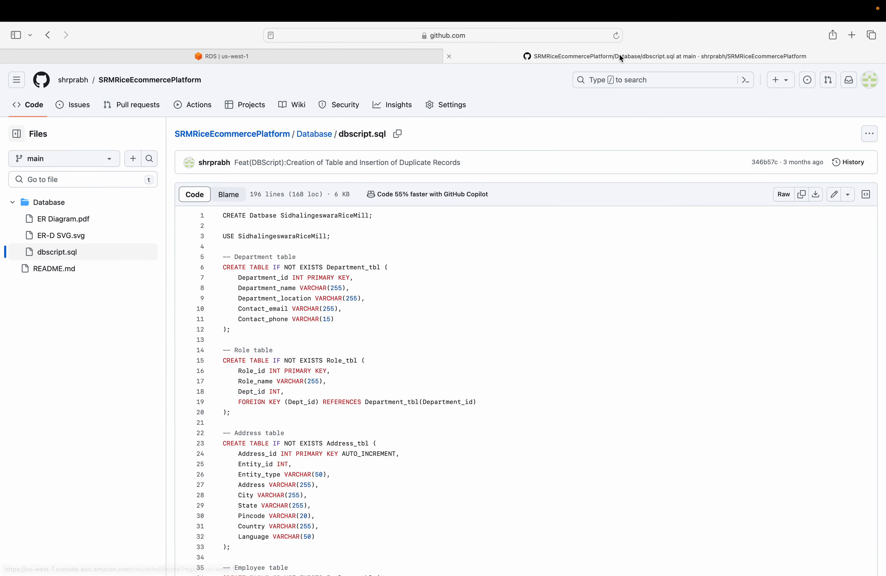
{"action": "left_click", "coordinate": [805, 200]}
{"action": "key", "text": "ctrl+Right"}
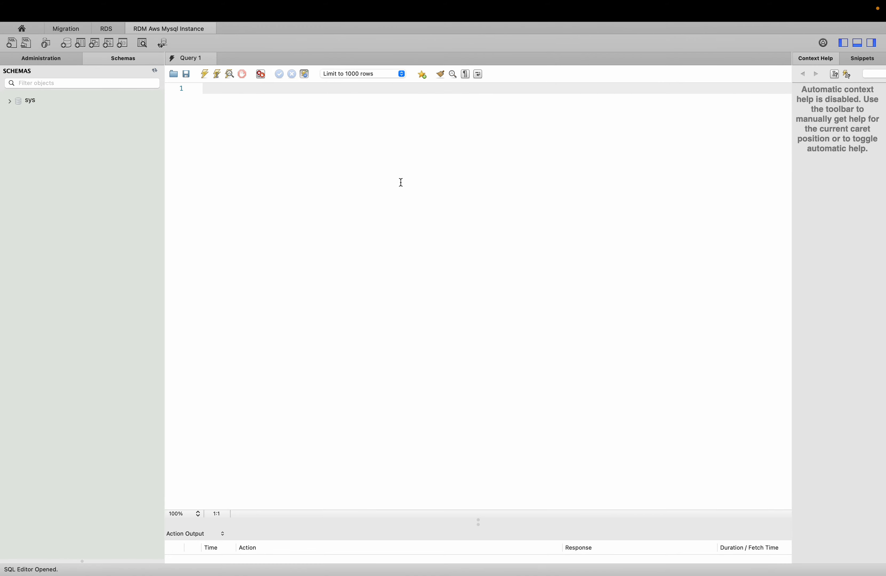
{"action": "key", "text": "super+v"}
{"action": "scroll", "coordinate": [402, 180], "scroll_direction": "up", "scroll_amount": 20}
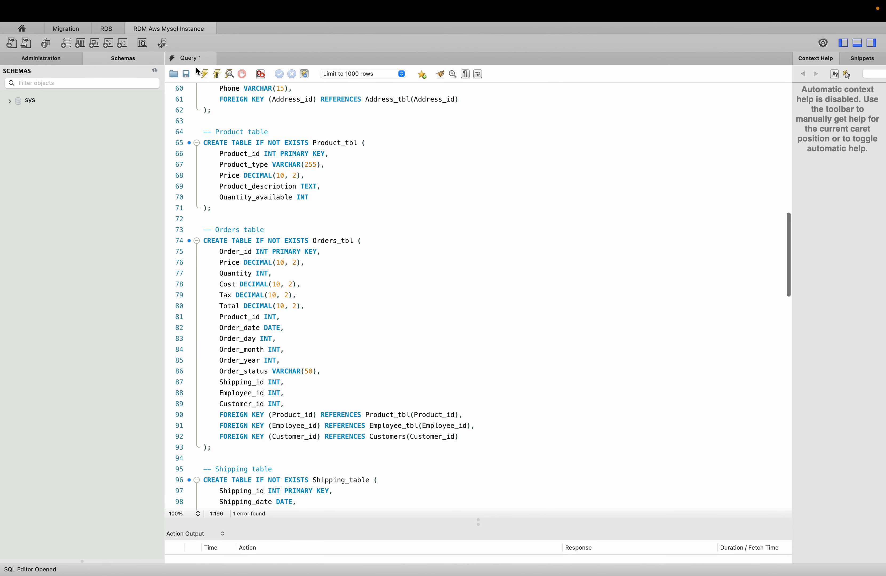
{"action": "left_click", "coordinate": [204, 74]}
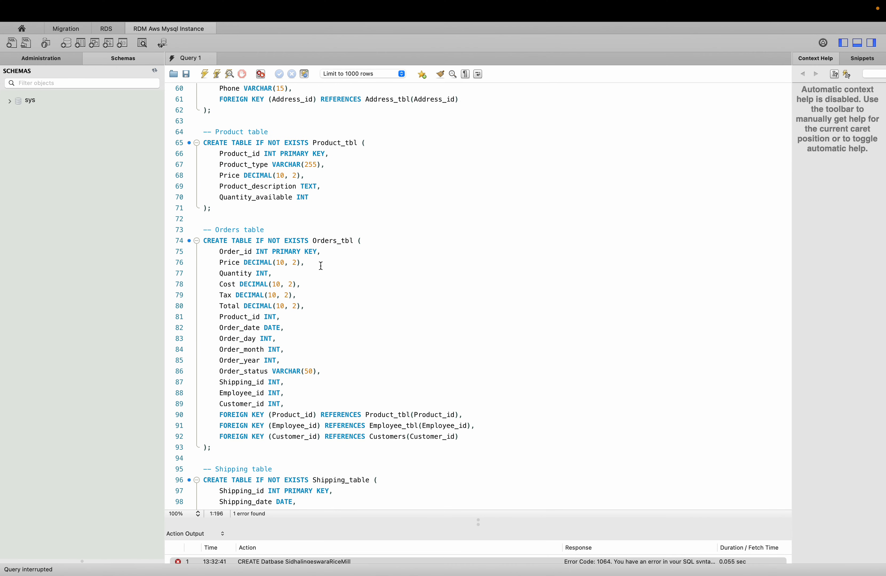
Step: Correct "Datbase" to "Database" in the script's first line and execute the whole script again
{"action": "scroll", "coordinate": [367, 268], "scroll_direction": "up", "scroll_amount": 20}
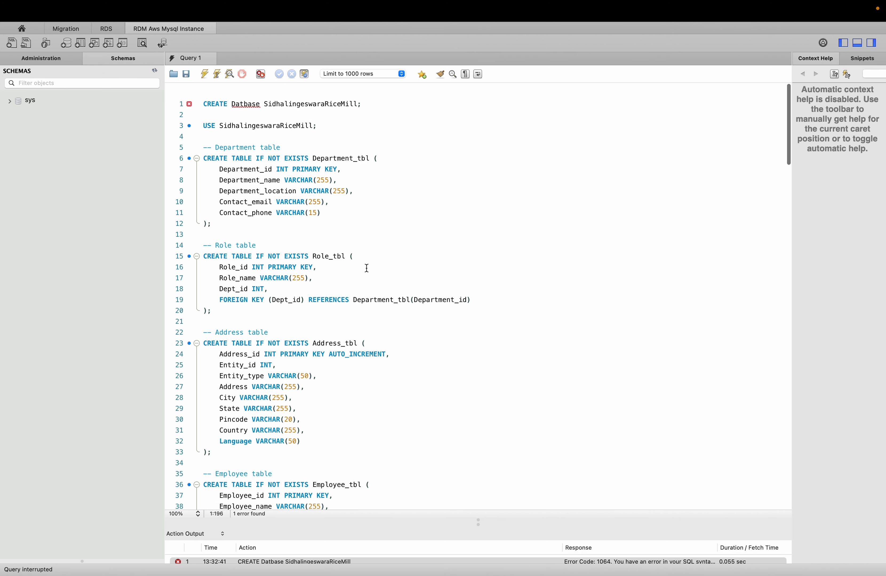
{"action": "left_click", "coordinate": [244, 90]}
{"action": "type", "text": "a"}
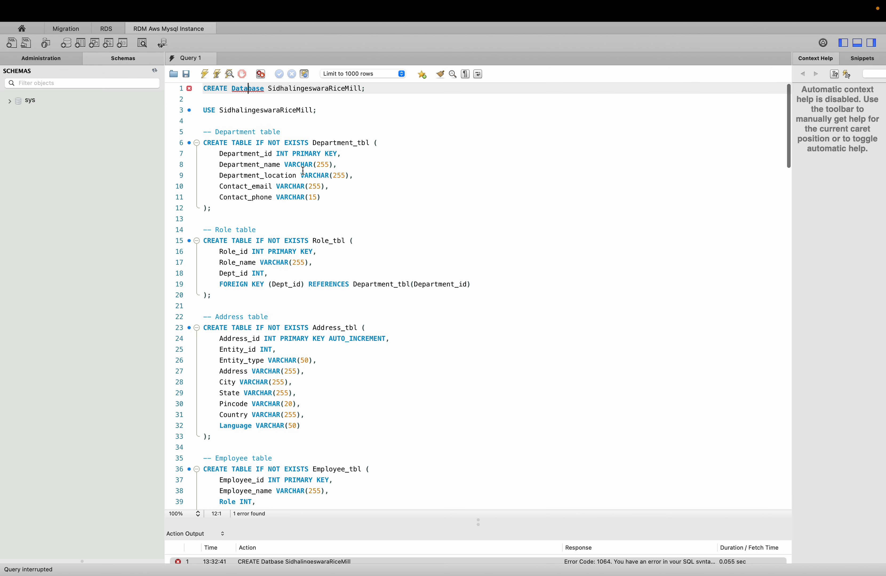
{"action": "left_click", "coordinate": [333, 122]}
{"action": "key", "text": "super+a"}
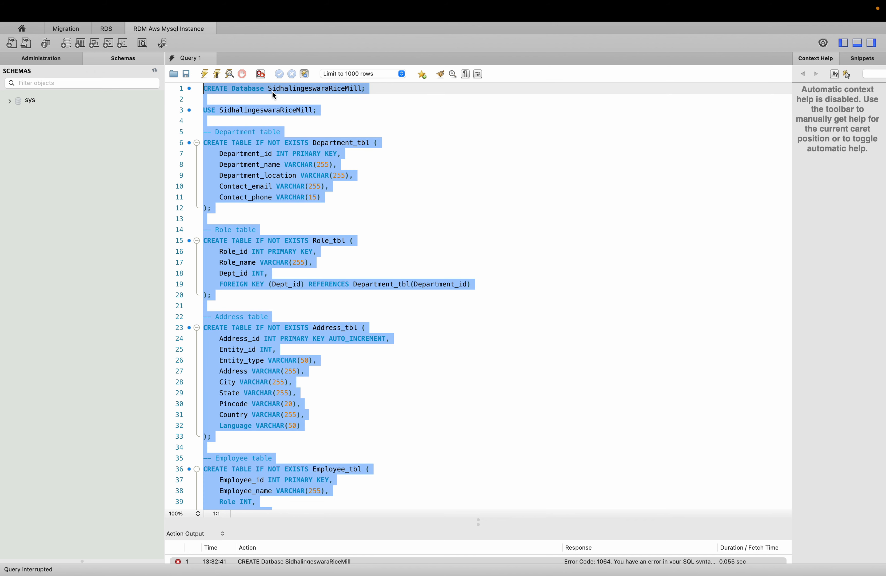
{"action": "left_click", "coordinate": [204, 74]}
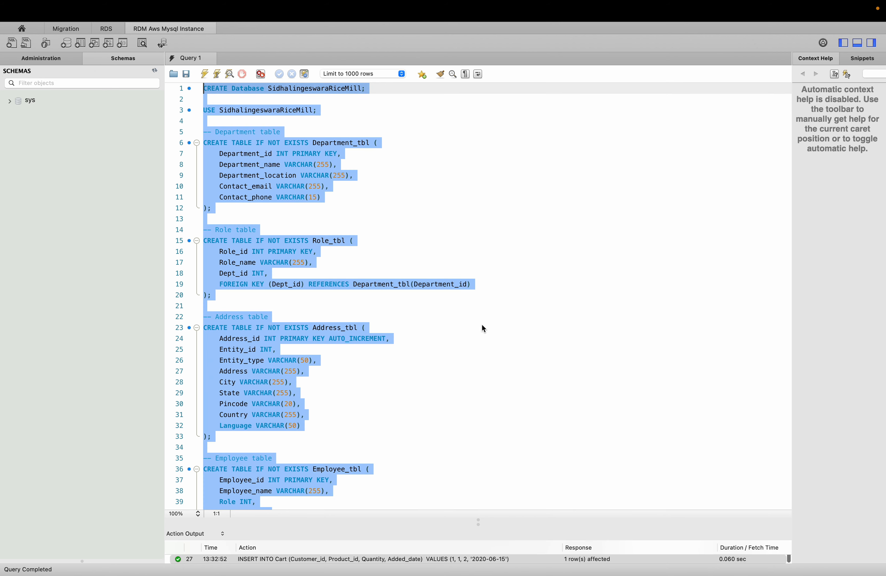
Step: Refresh the schema list and expand the tables of the SidhalingeswaraRiceMill database
{"action": "right_click", "coordinate": [33, 104]}
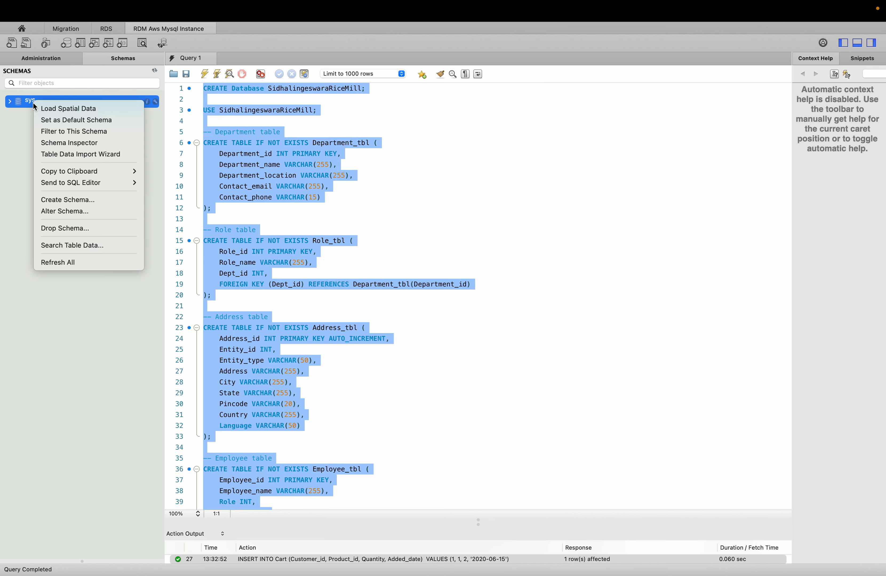
{"action": "left_click", "coordinate": [66, 262]}
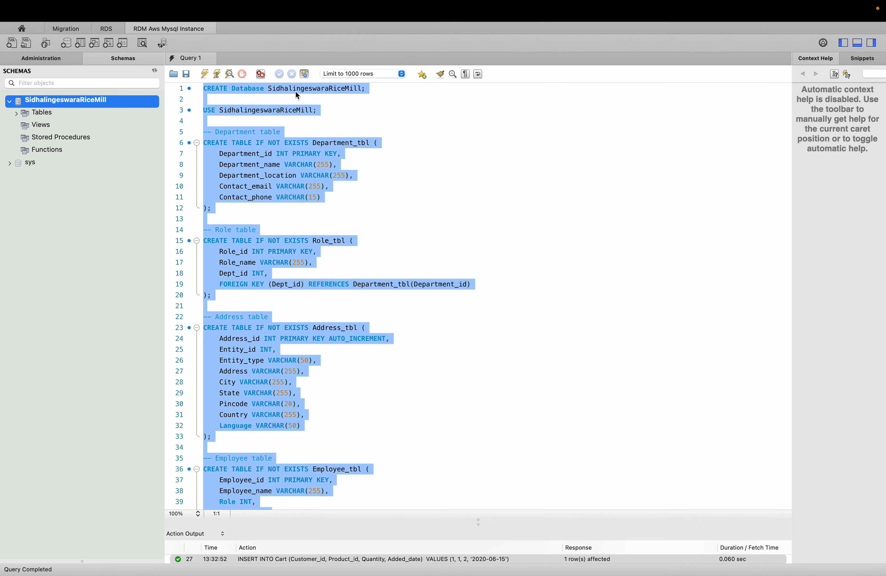
{"action": "left_click", "coordinate": [16, 116]}
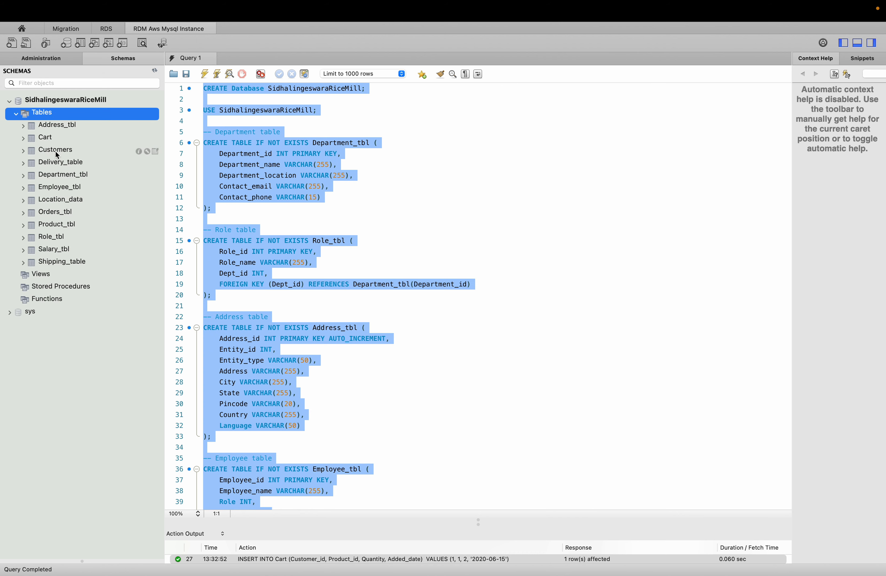
Step: Query the rows of the Customers table with the 1000-row limit to check the inserted data
{"action": "left_click", "coordinate": [57, 153]}
{"action": "right_click", "coordinate": [57, 153]}
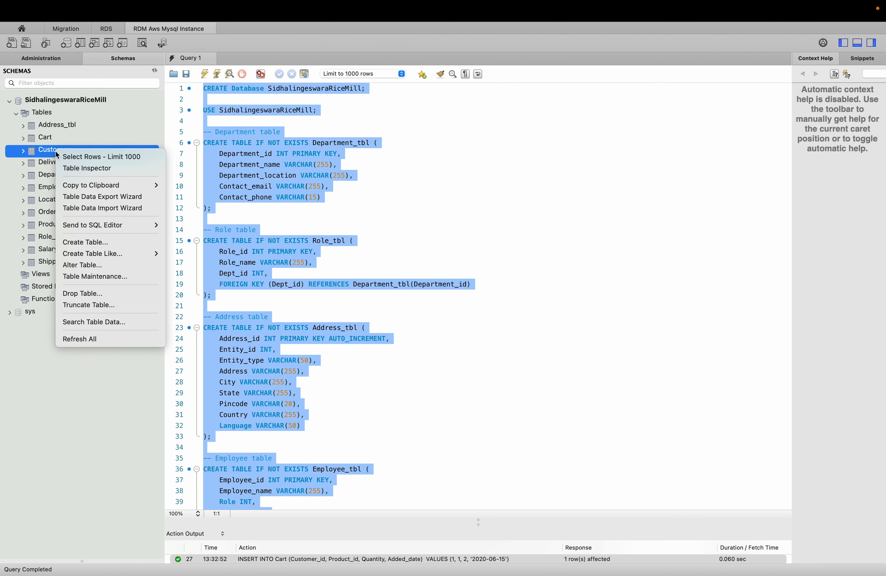
{"action": "left_click", "coordinate": [79, 160]}
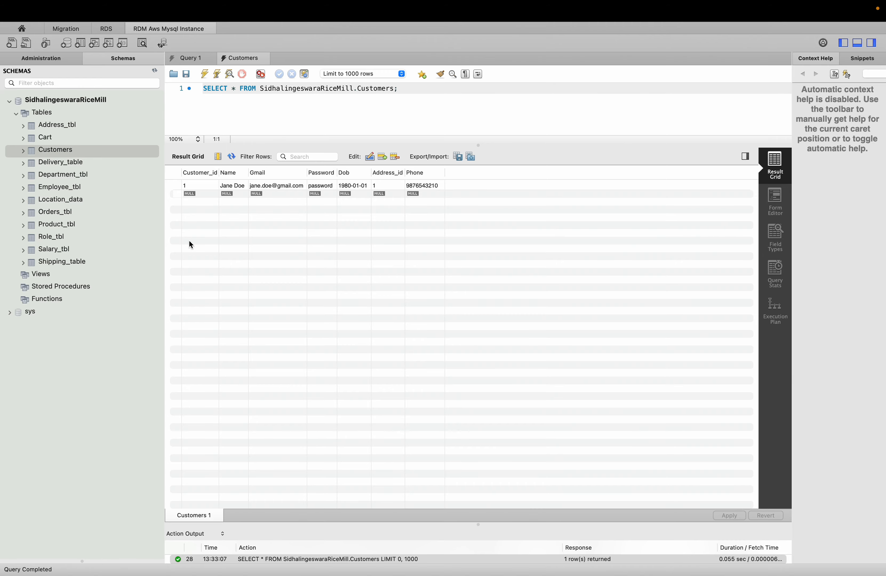
Step: Switch to the Amazon RDS console in the browser, examine the CloudWatch monitoring graphs of demordsmysql, and reload the page to check them again
{"action": "key", "text": "ctrl+Left"}
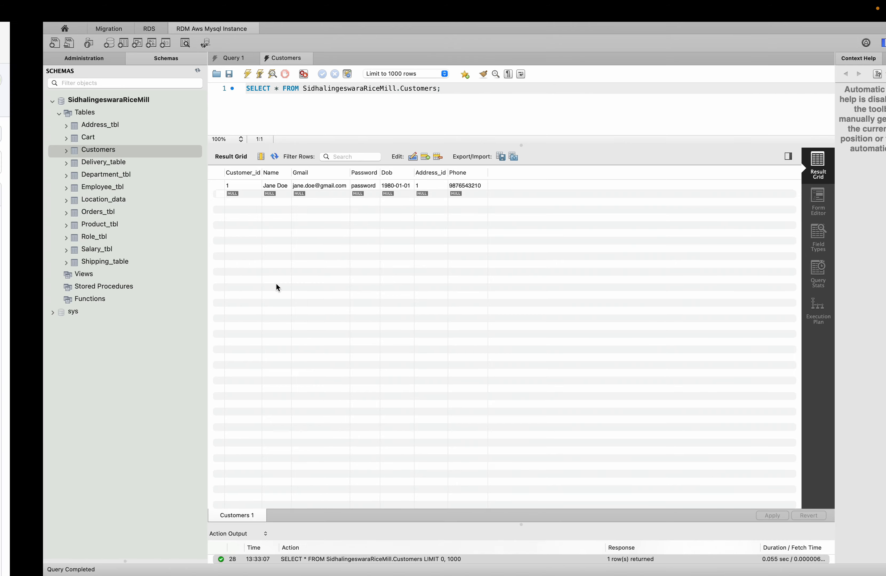
{"action": "left_click", "coordinate": [214, 61]}
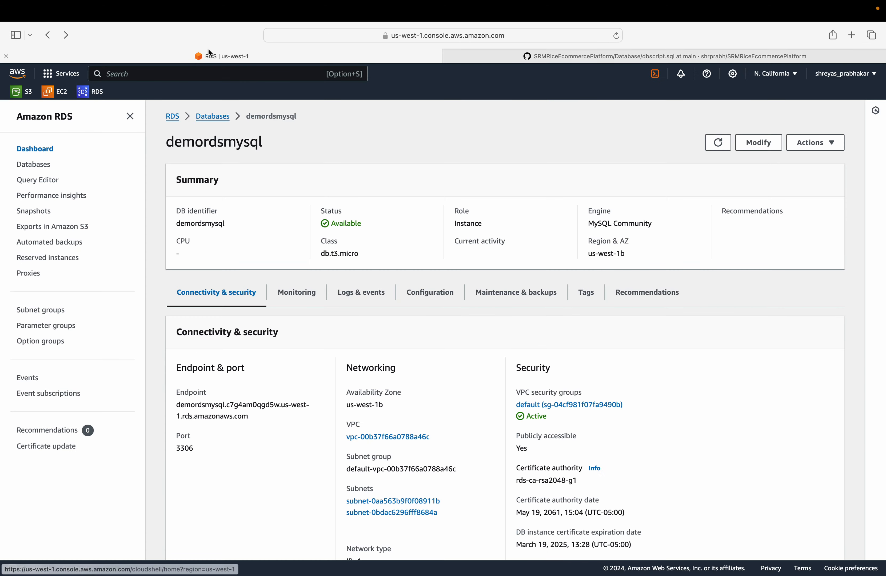
{"action": "scroll", "coordinate": [334, 326], "scroll_direction": "down", "scroll_amount": 2}
{"action": "left_click", "coordinate": [301, 262]}
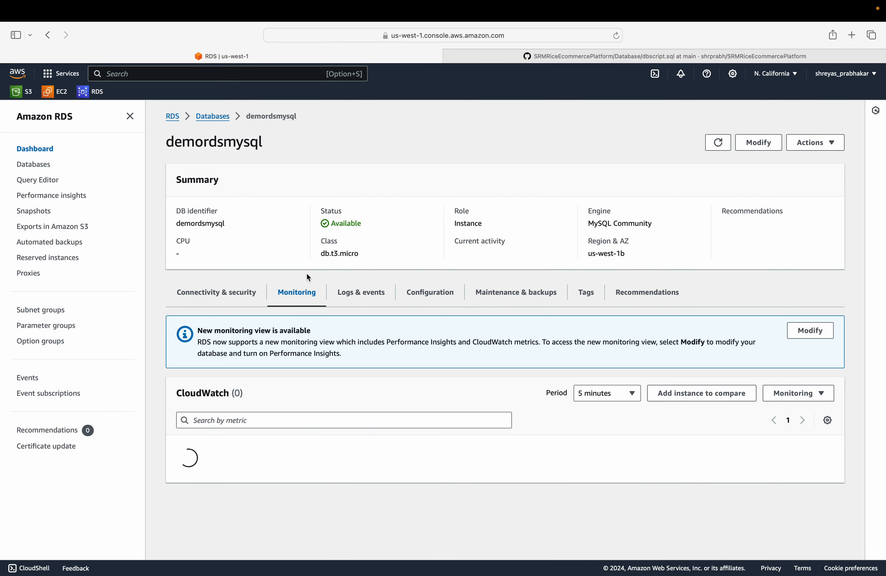
{"action": "scroll", "coordinate": [359, 355], "scroll_direction": "down", "scroll_amount": 10}
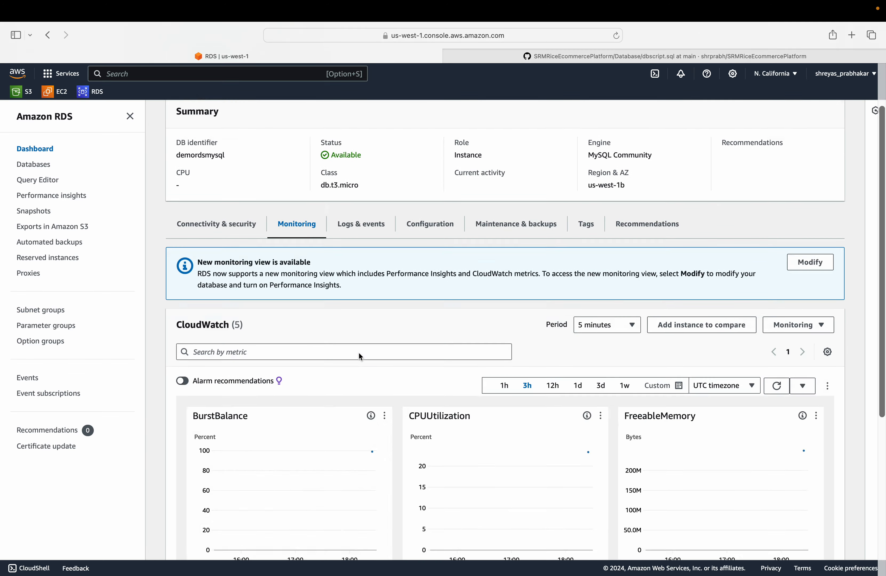
{"action": "scroll", "coordinate": [358, 352], "scroll_direction": "up", "scroll_amount": 10}
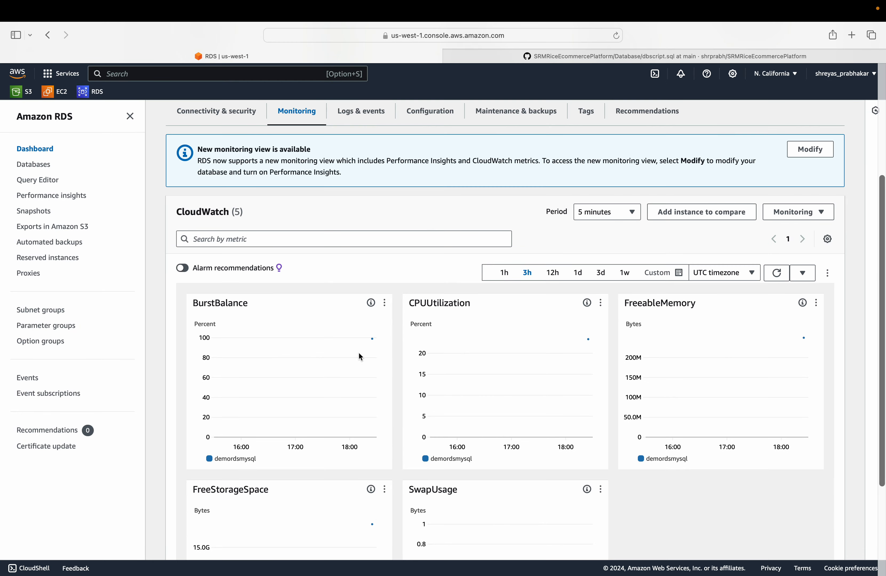
{"action": "left_click", "coordinate": [617, 36]}
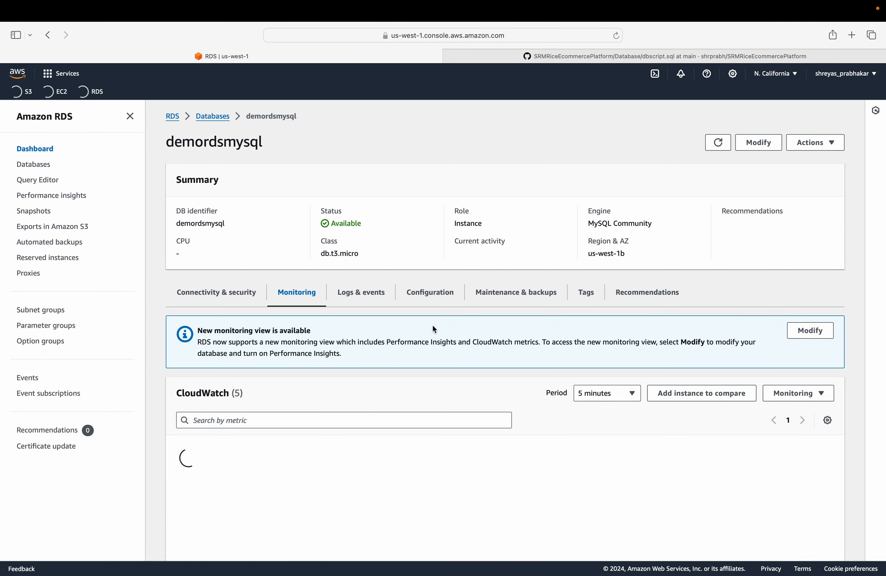
{"action": "scroll", "coordinate": [432, 325], "scroll_direction": "down", "scroll_amount": 10}
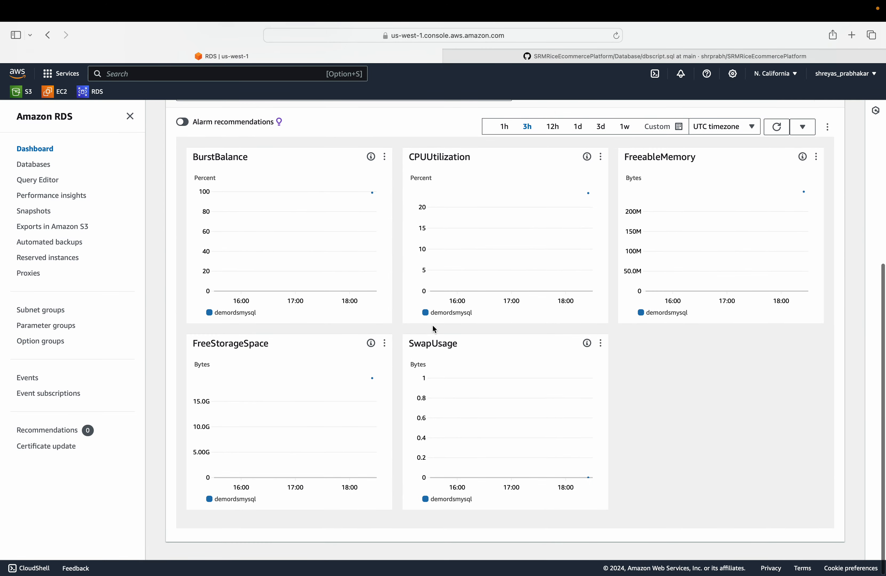
{"action": "scroll", "coordinate": [496, 354], "scroll_direction": "up", "scroll_amount": 2}
{"action": "scroll", "coordinate": [496, 359], "scroll_direction": "up", "scroll_amount": 8}
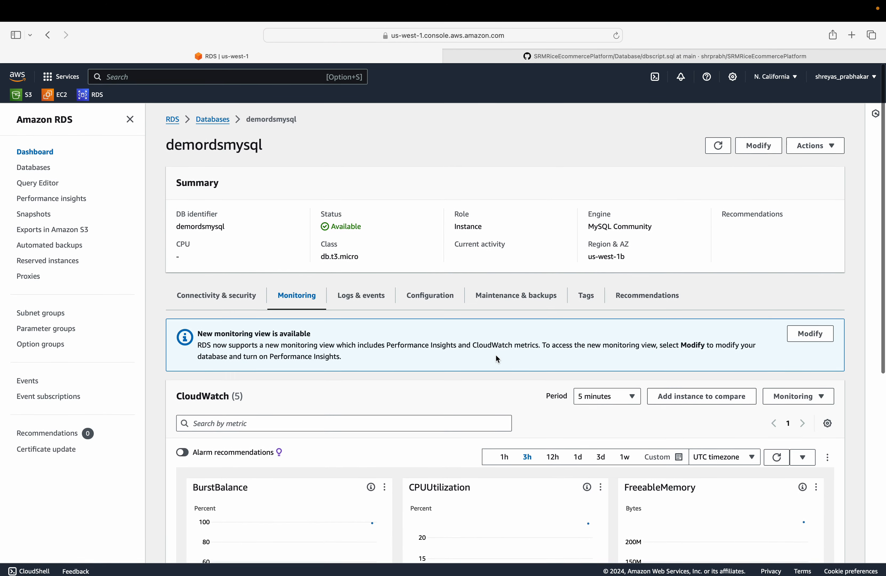
Step: Review the connectivity and security details of demordsmysql, recheck its monitoring graphs, and return to the connectivity details
{"action": "left_click", "coordinate": [228, 293]}
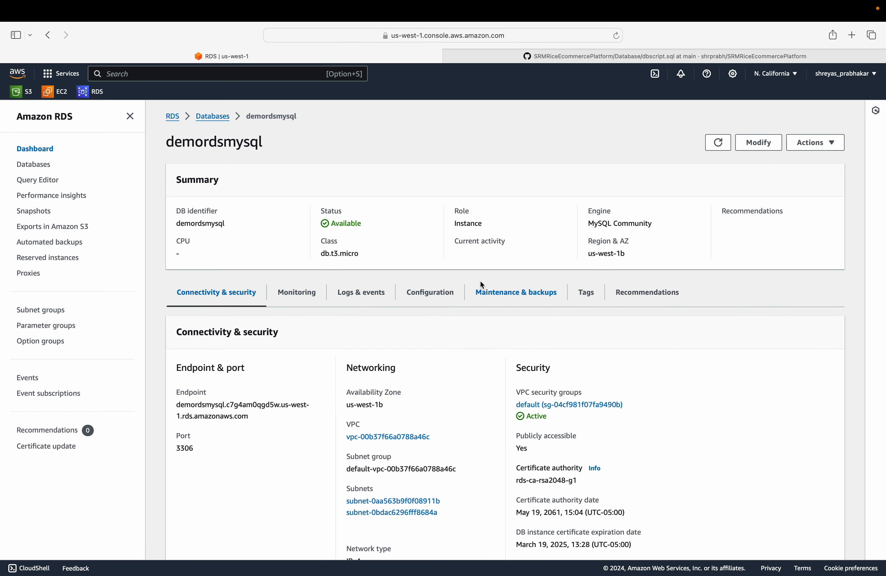
{"action": "left_click", "coordinate": [303, 293]}
{"action": "scroll", "coordinate": [368, 354], "scroll_direction": "down", "scroll_amount": 1}
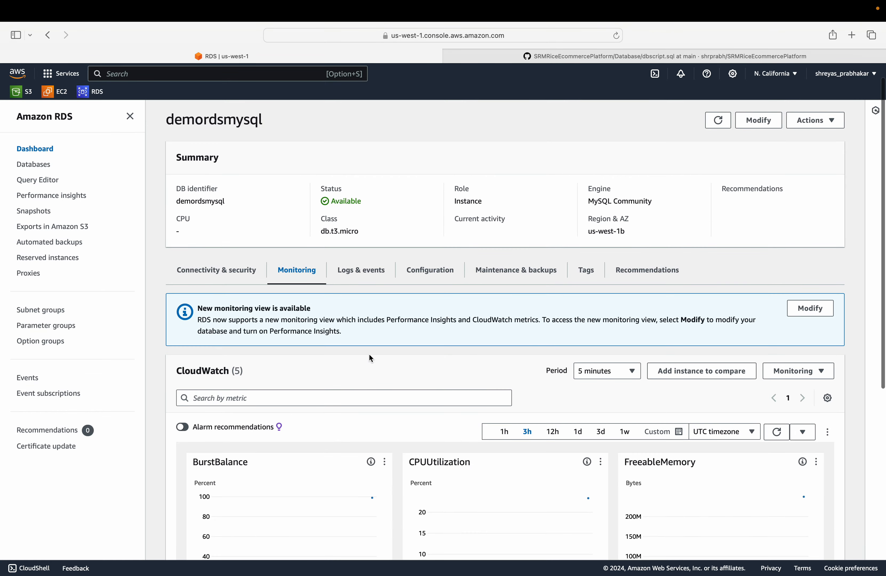
{"action": "scroll", "coordinate": [369, 355], "scroll_direction": "down", "scroll_amount": 5}
{"action": "scroll", "coordinate": [369, 355], "scroll_direction": "up", "scroll_amount": 10}
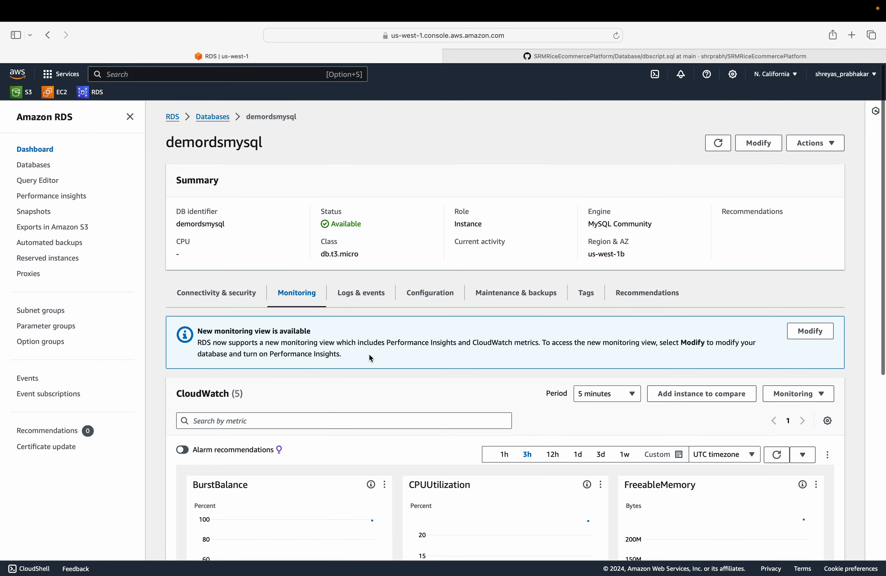
{"action": "left_click", "coordinate": [232, 299]}
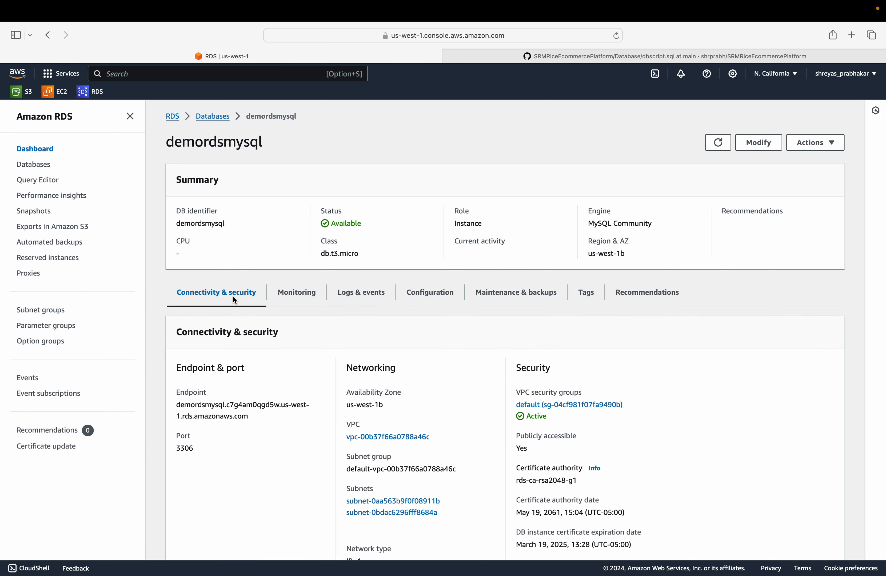